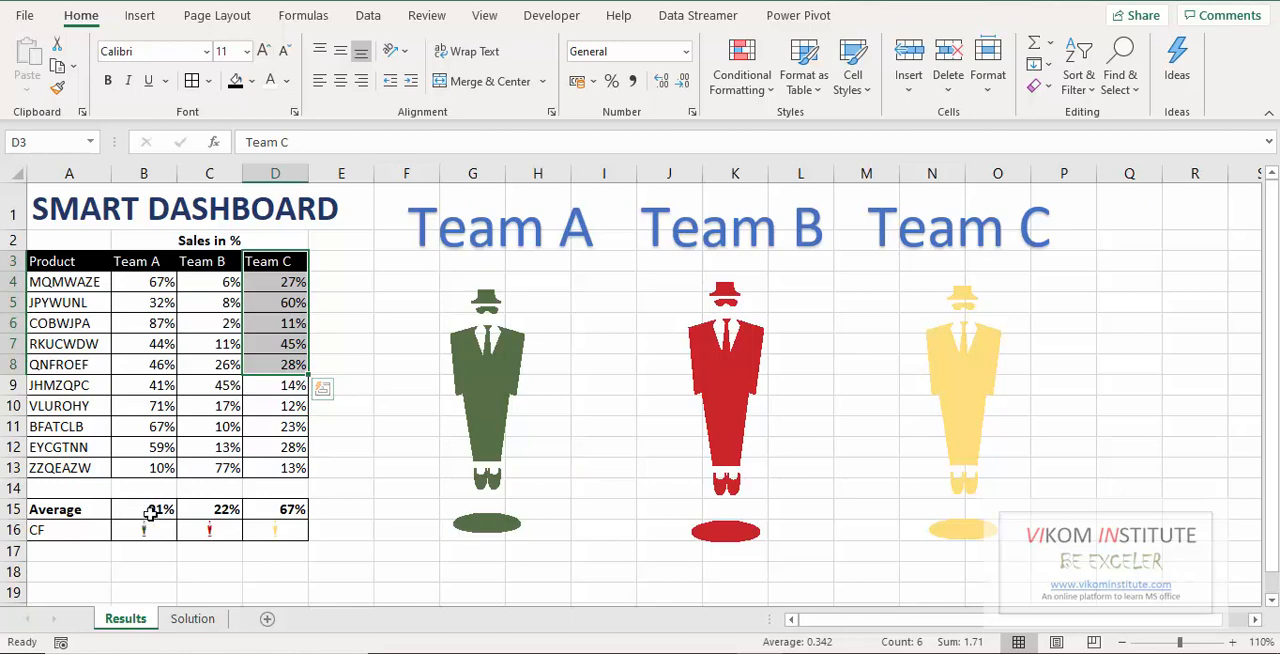
Overwrite the Average row on the Results sheet with 45% for Team A, 78% for Team B and 91% for Team C.
left_click(143, 509)
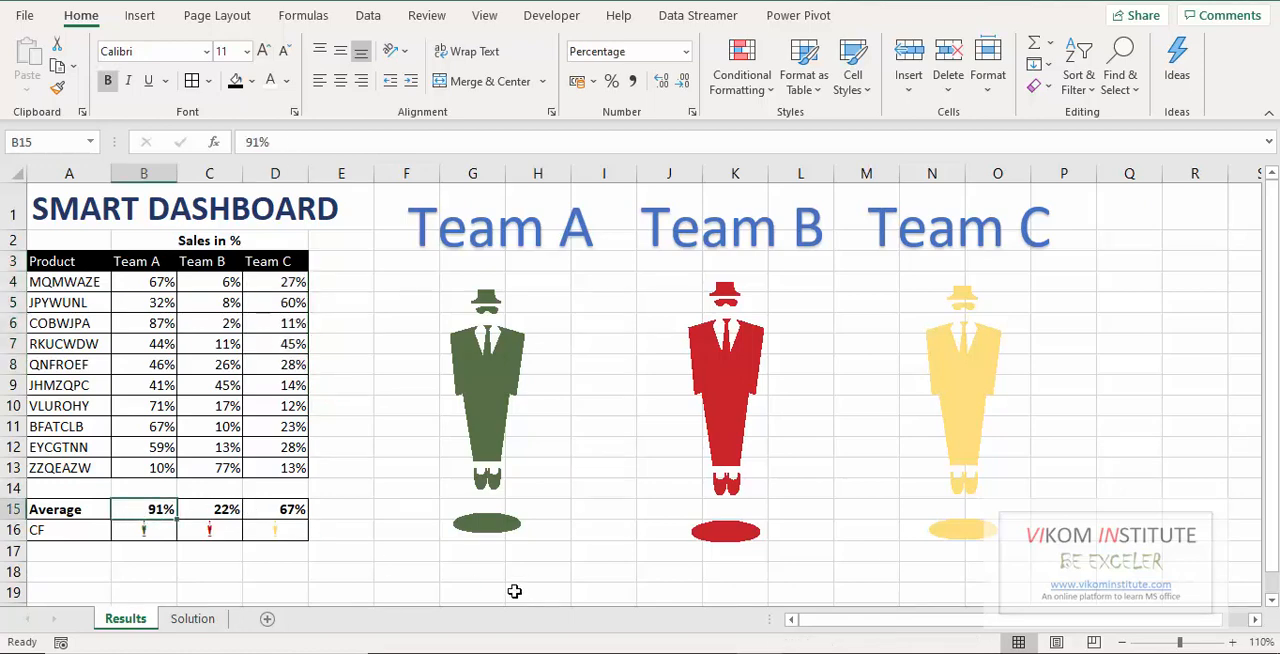
type("45")
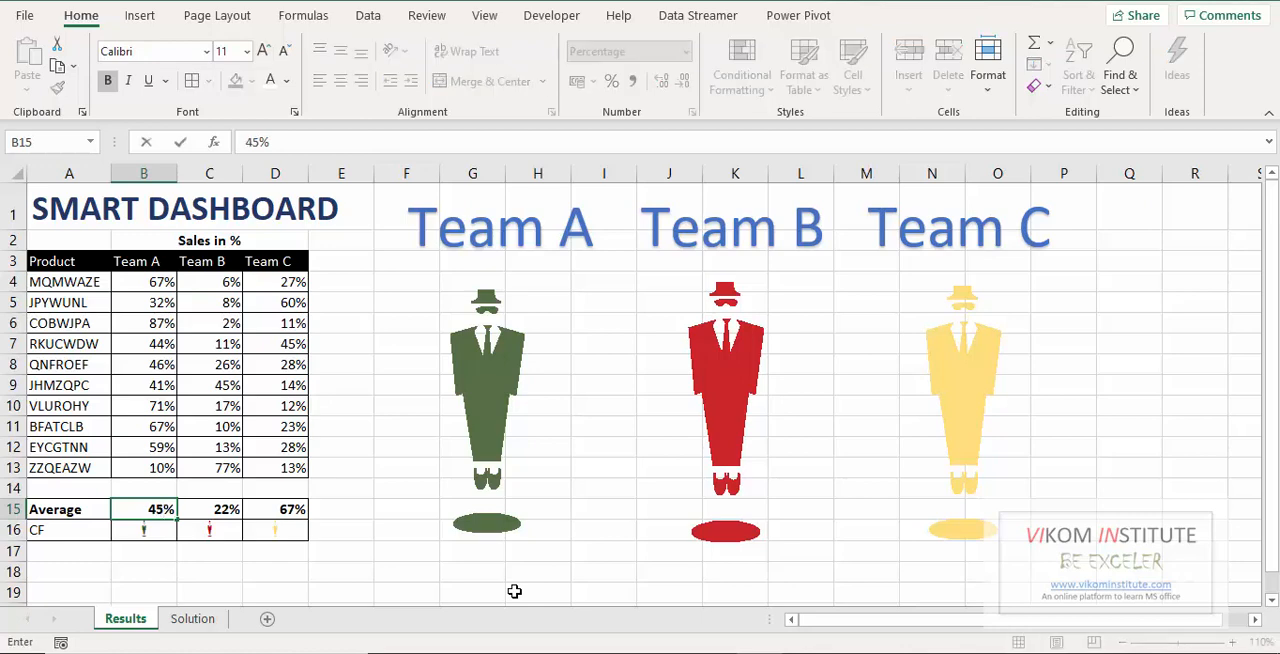
key("Return")
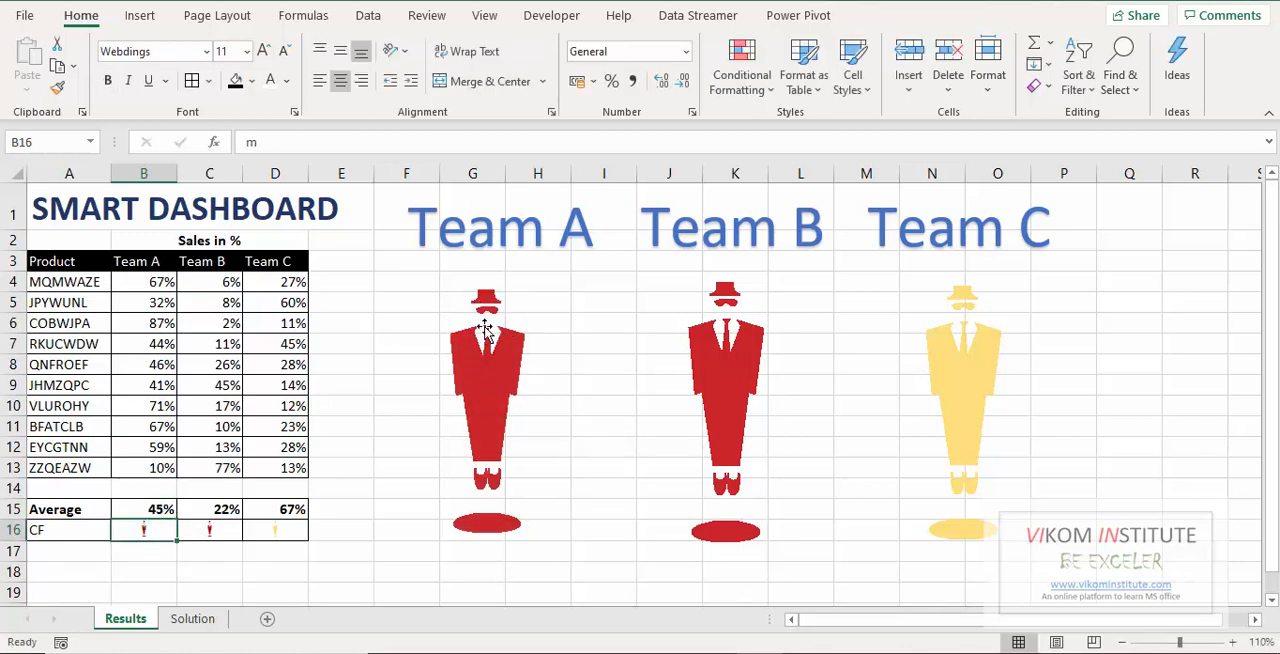
left_click(229, 512)
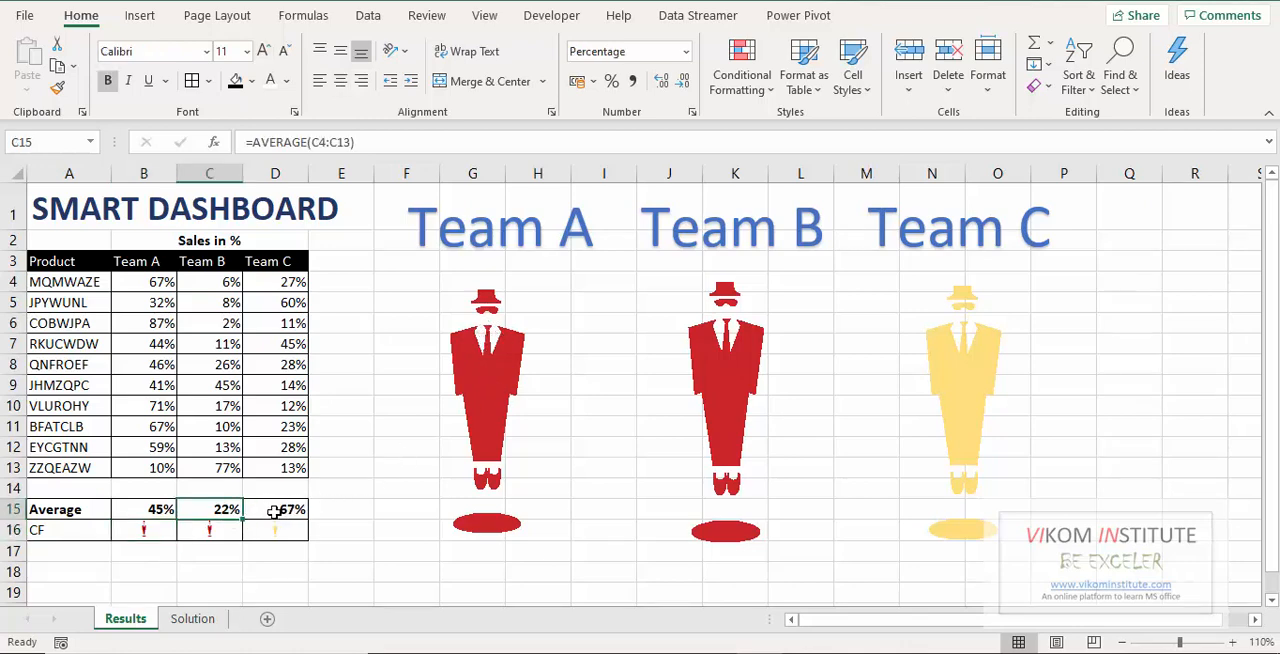
type("78")
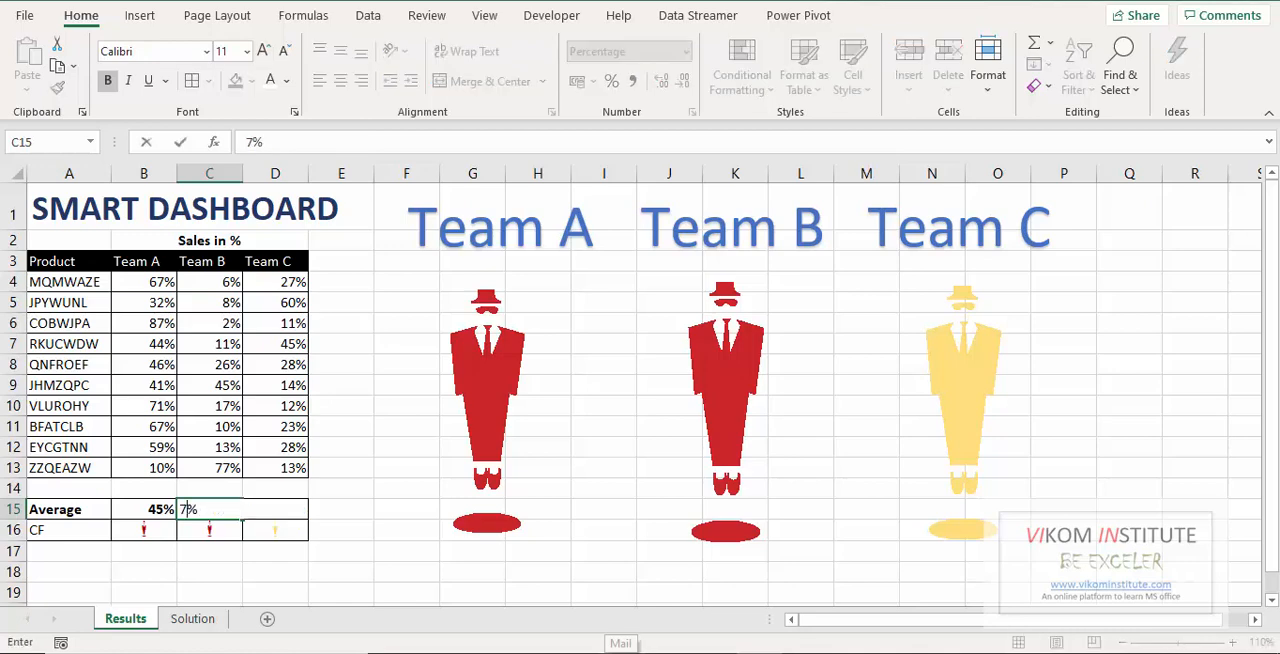
key("Return")
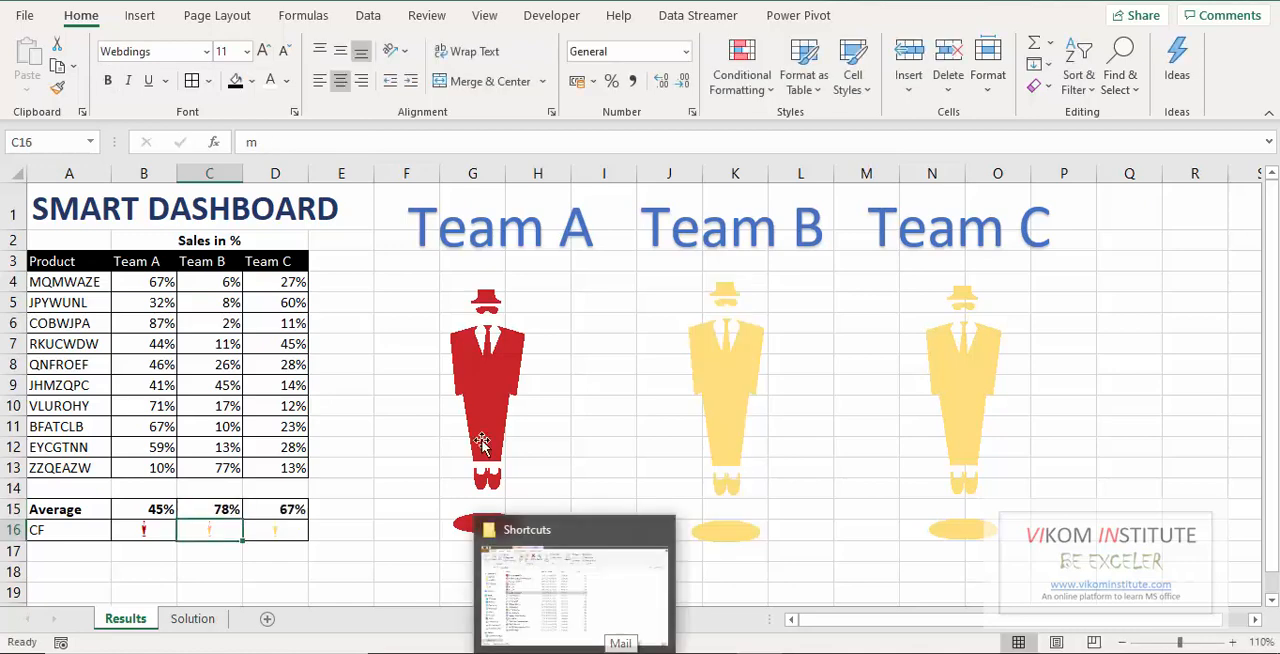
left_click(306, 510)
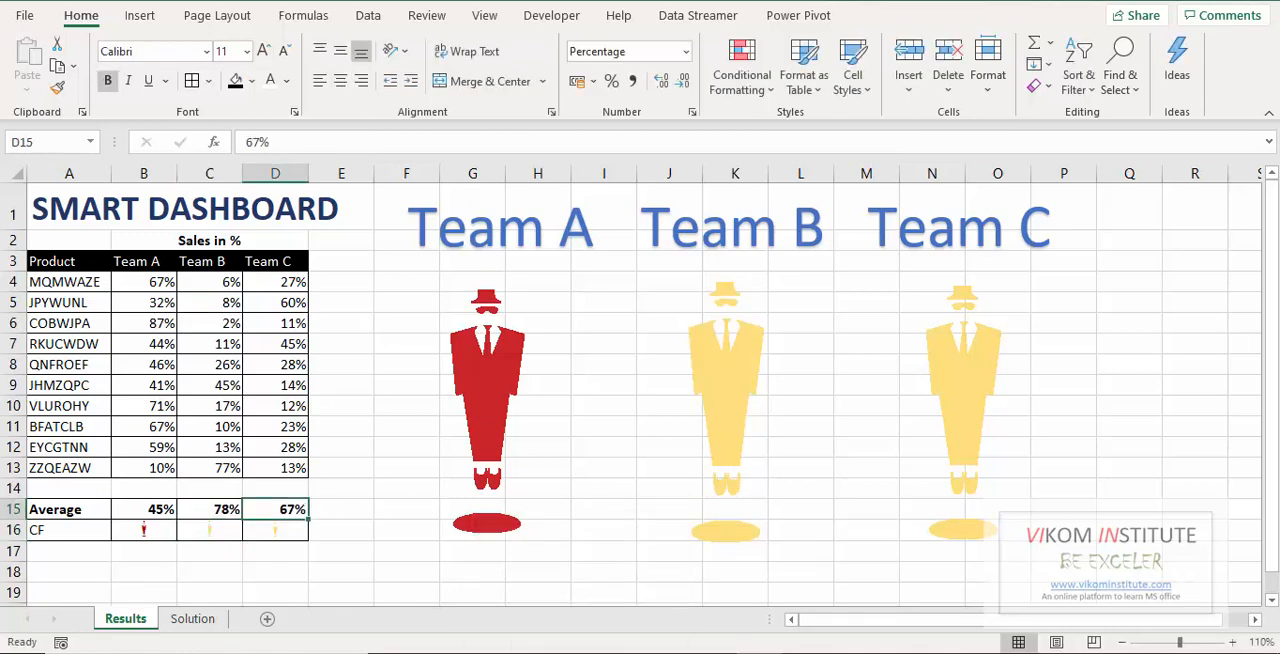
type("91")
key("Return")
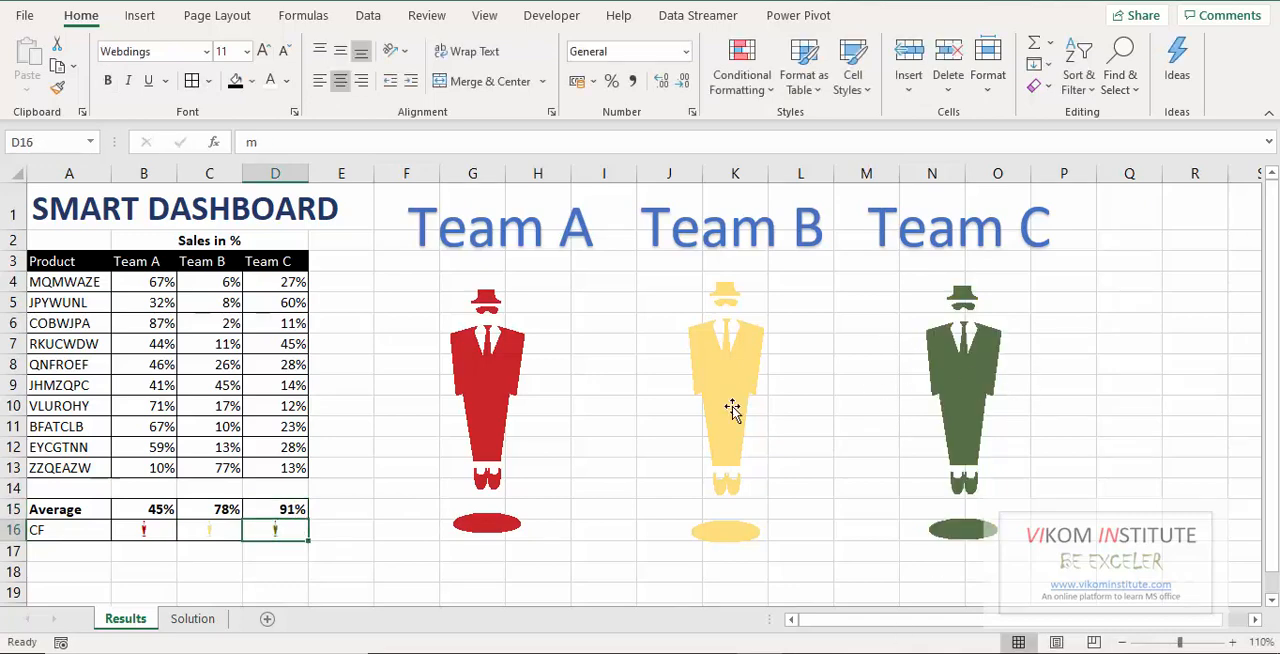
On the Solution sheet, enter the letter m in the CF row for all three teams, cells B16 to D16.
left_click(196, 619)
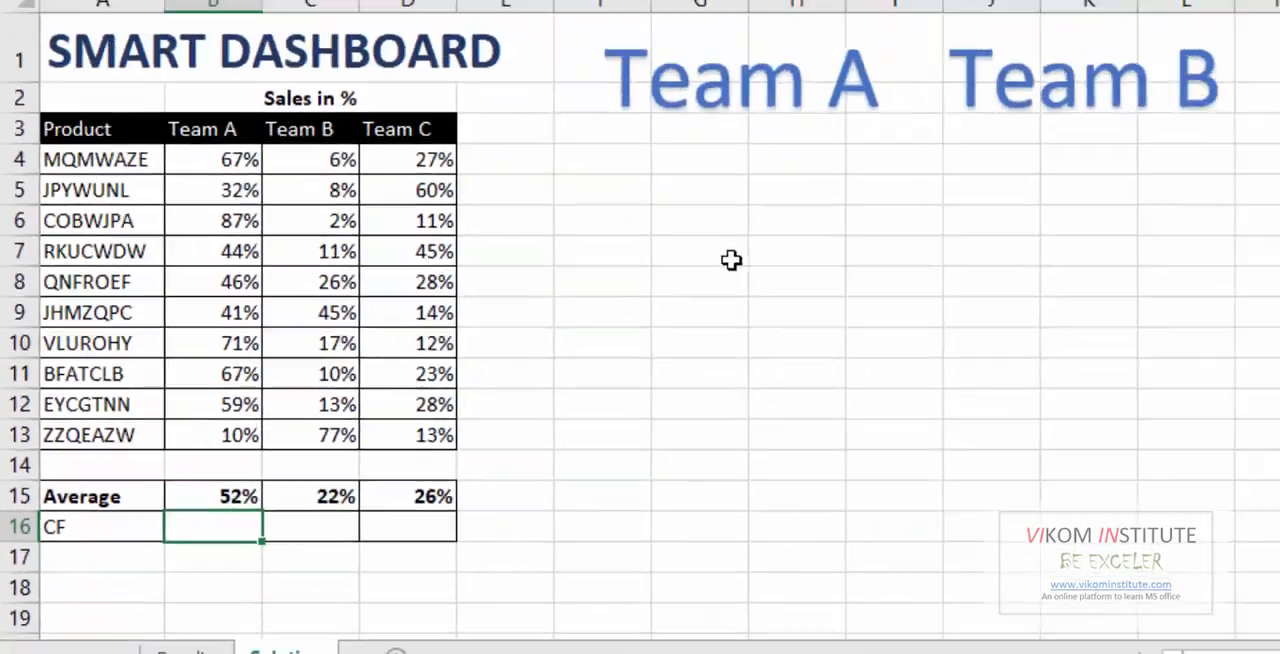
type("m")
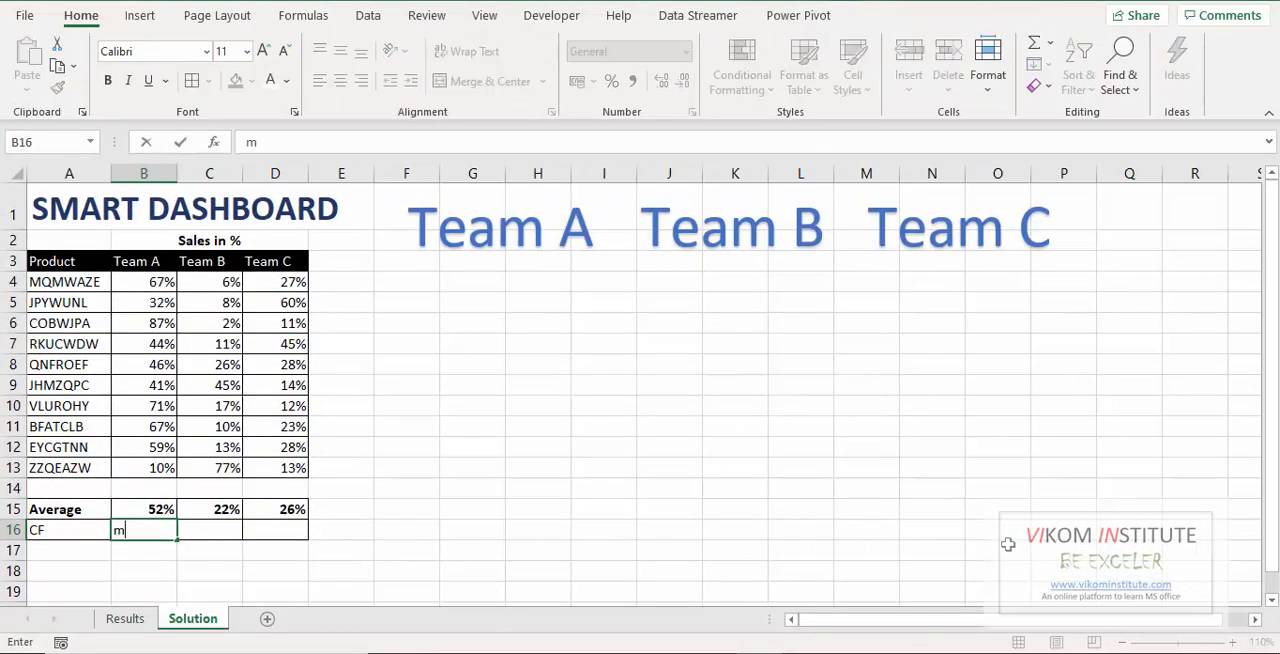
key("Tab")
type("m")
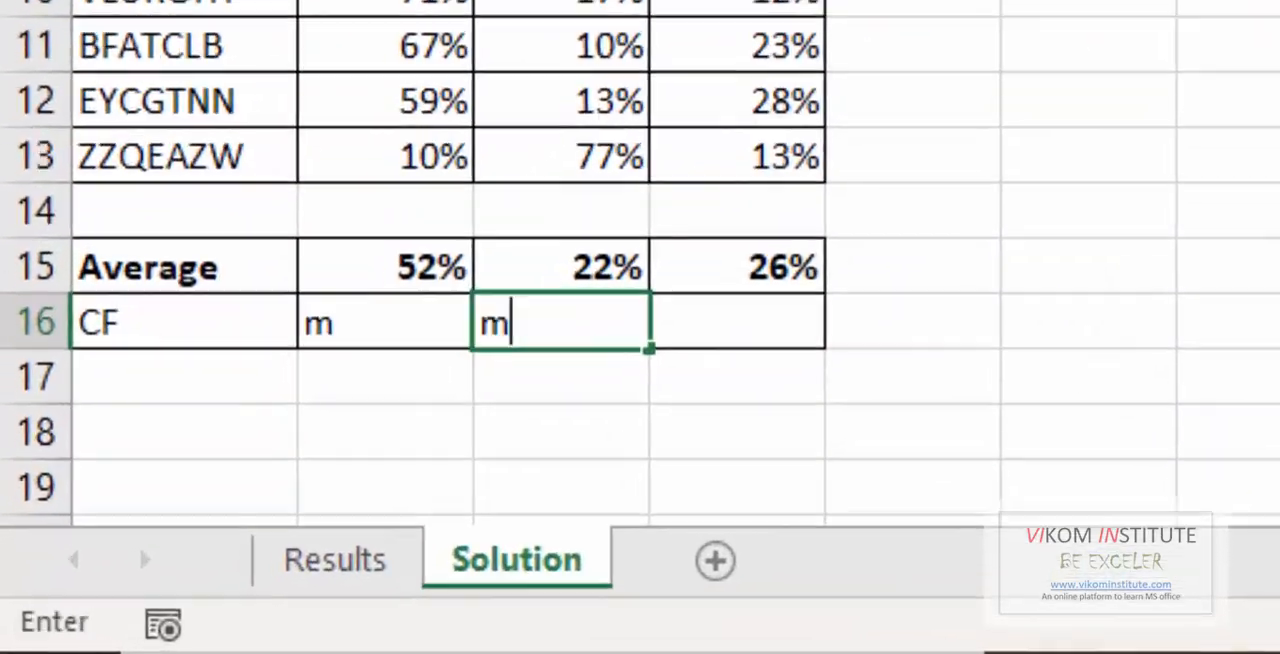
key("Tab")
type("m")
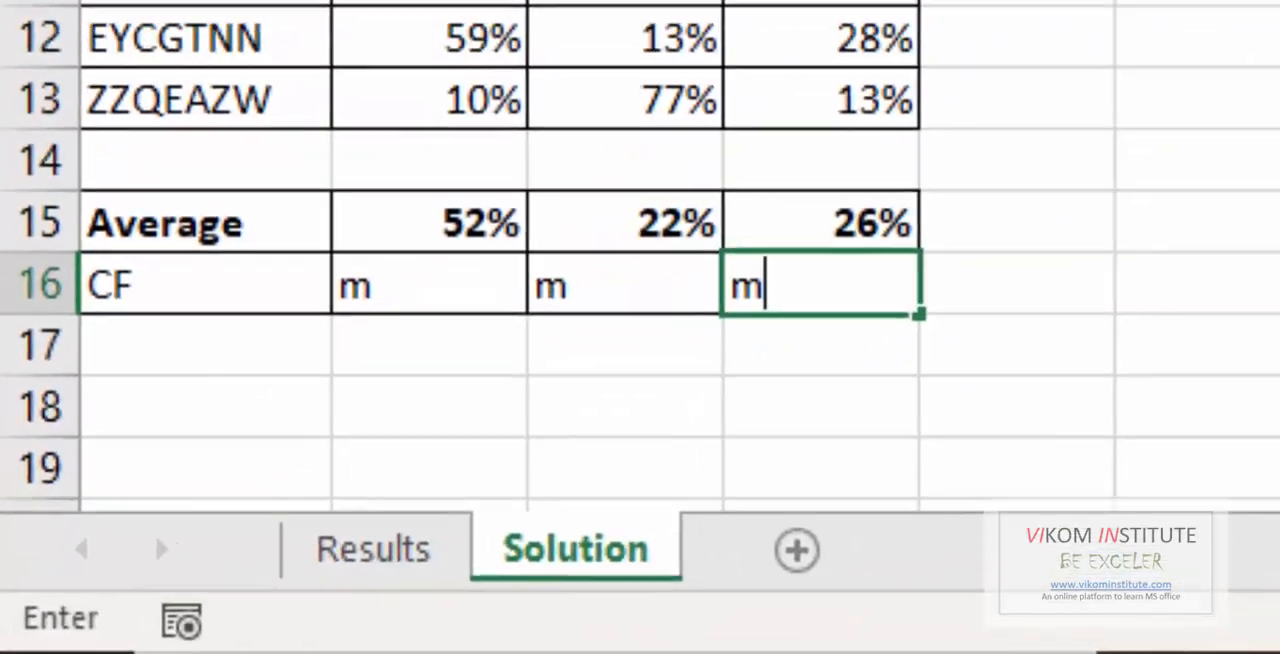
key("Tab")
Change the font of the CF cells B16:D16 to Webdings.
left_click_drag(453, 324, 612, 324)
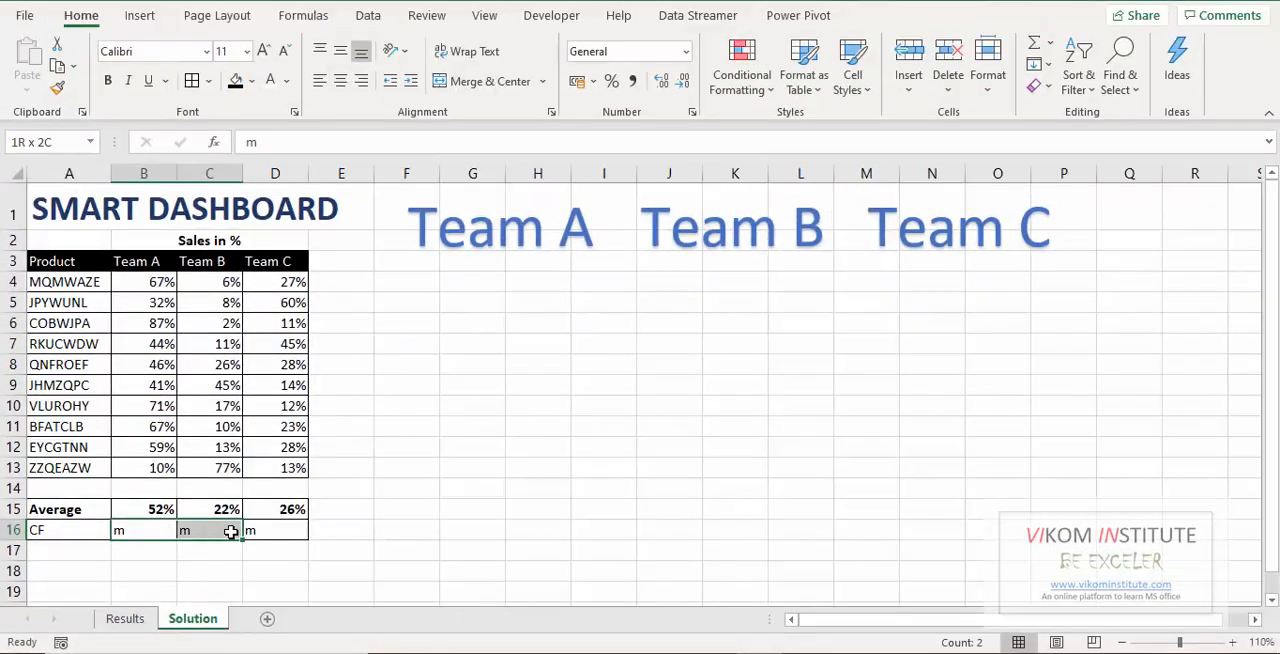
left_click_drag(230, 532, 290, 531)
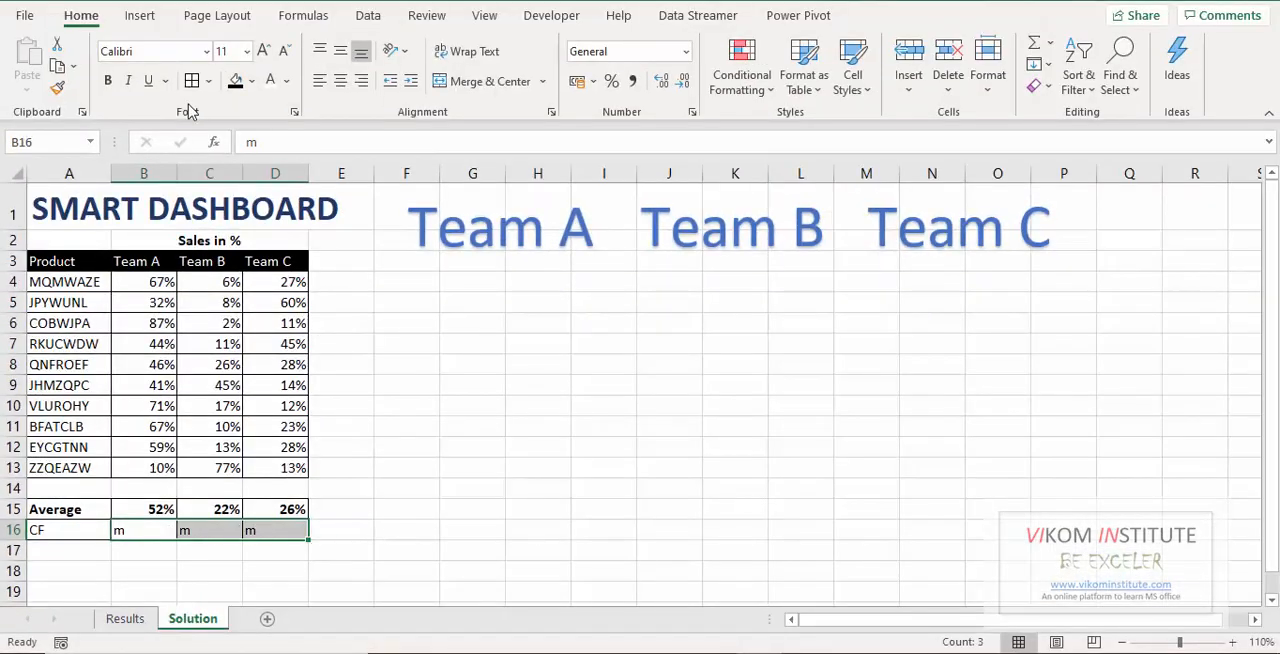
left_click(160, 52)
type("Webdings")
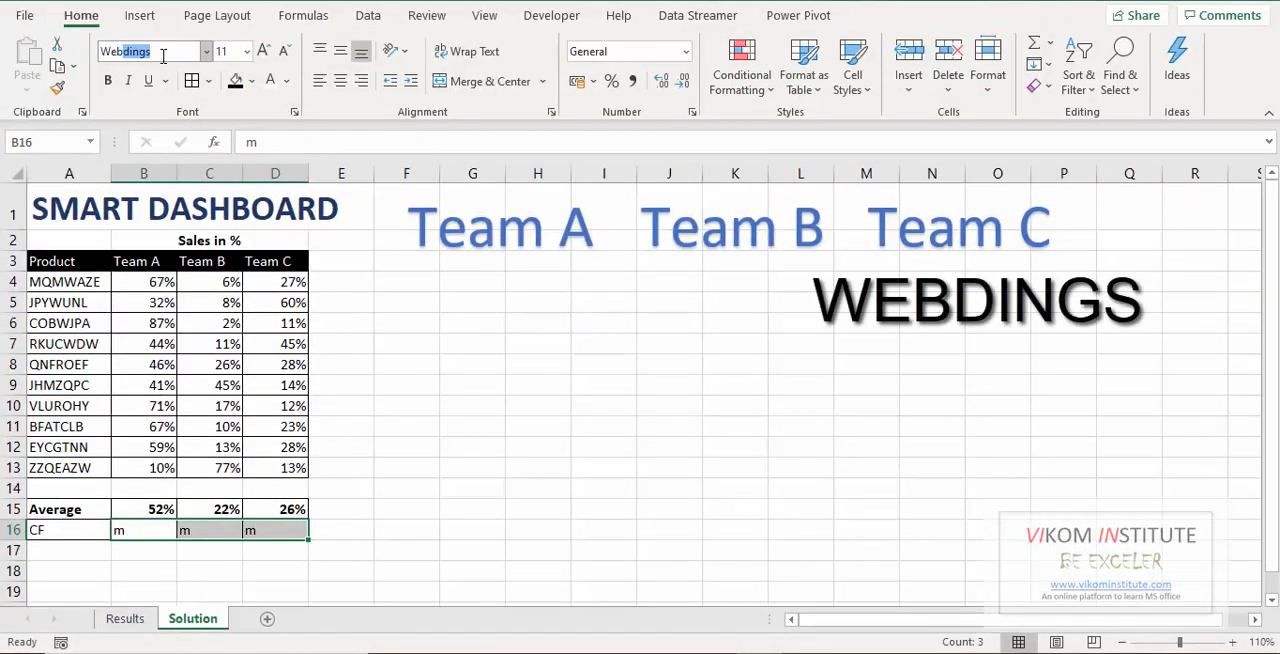
key("Return")
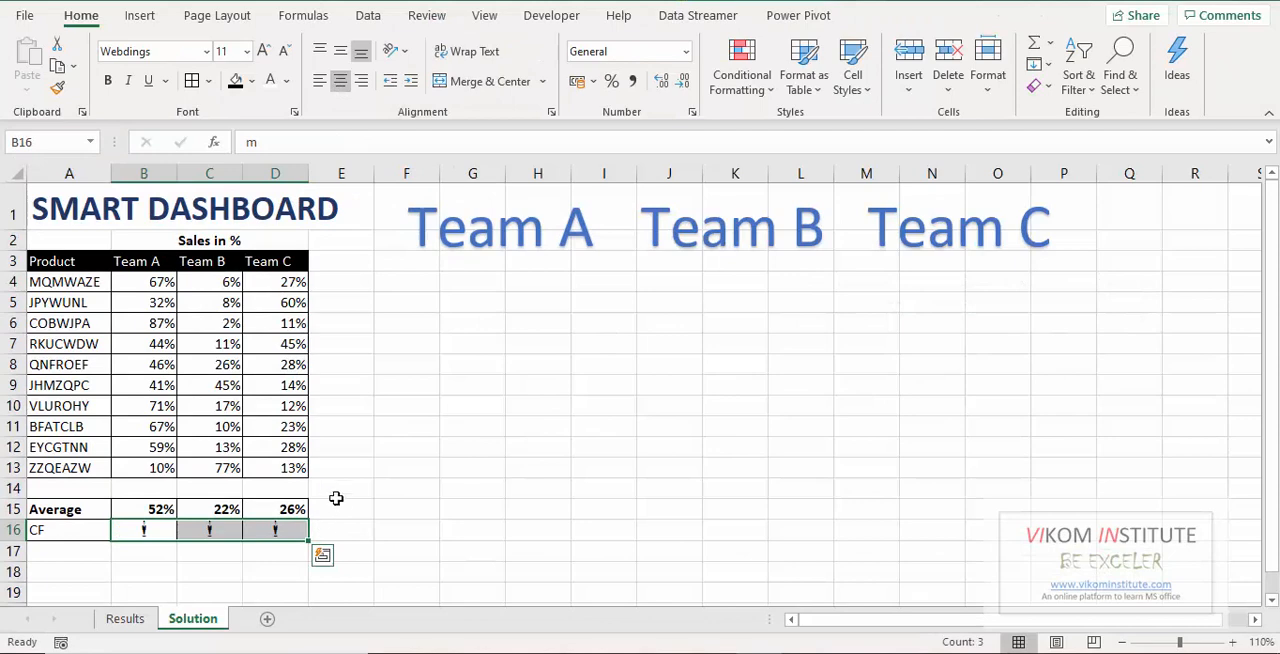
Create a formula-based conditional formatting rule for B16:D16 with the formula =B$15<=50%.
left_click(751, 95)
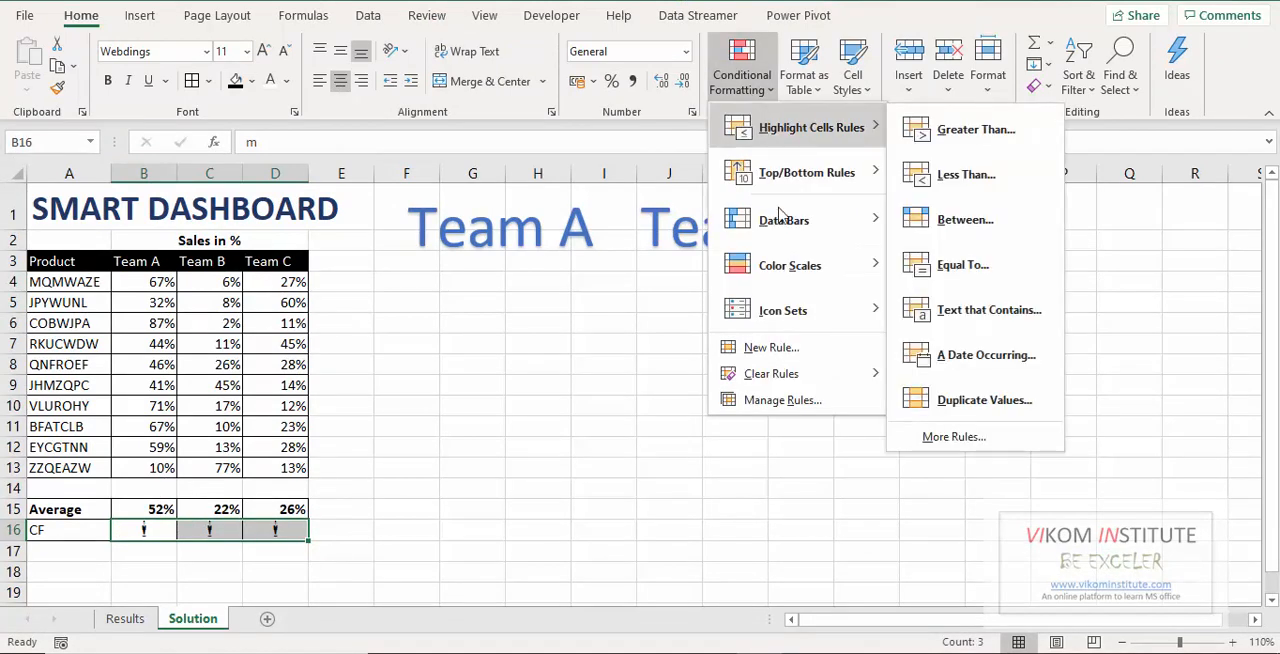
left_click(770, 347)
left_click(400, 120)
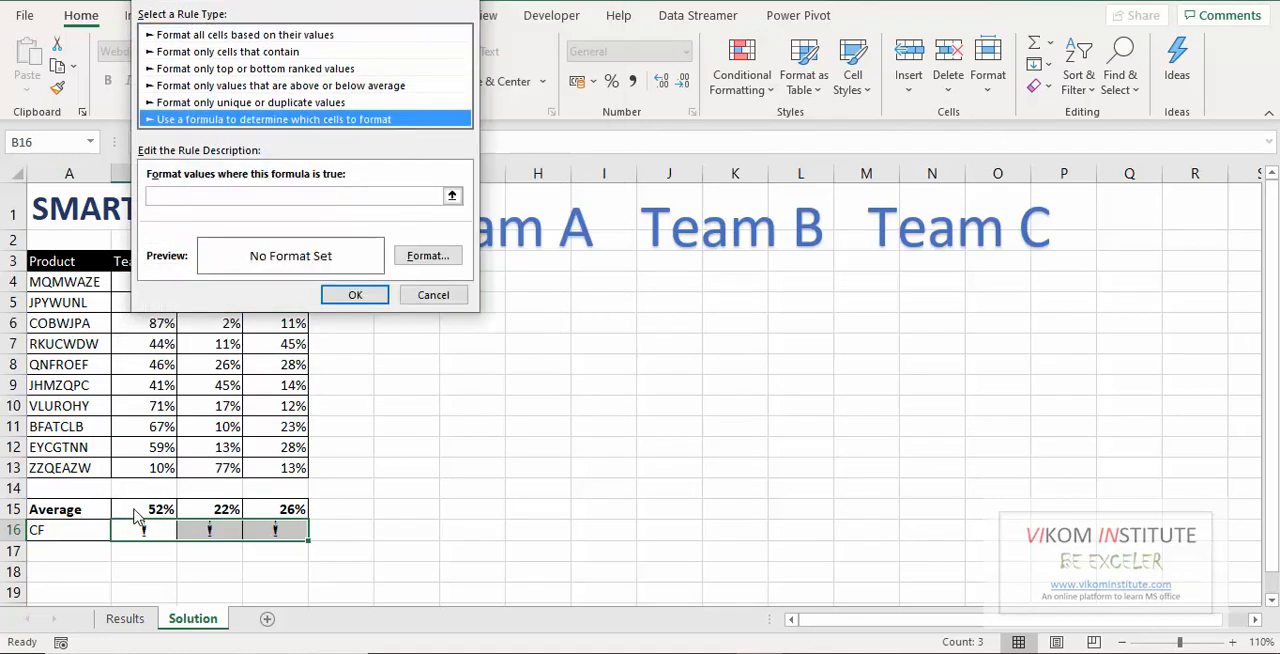
left_click(267, 200)
left_click(163, 507)
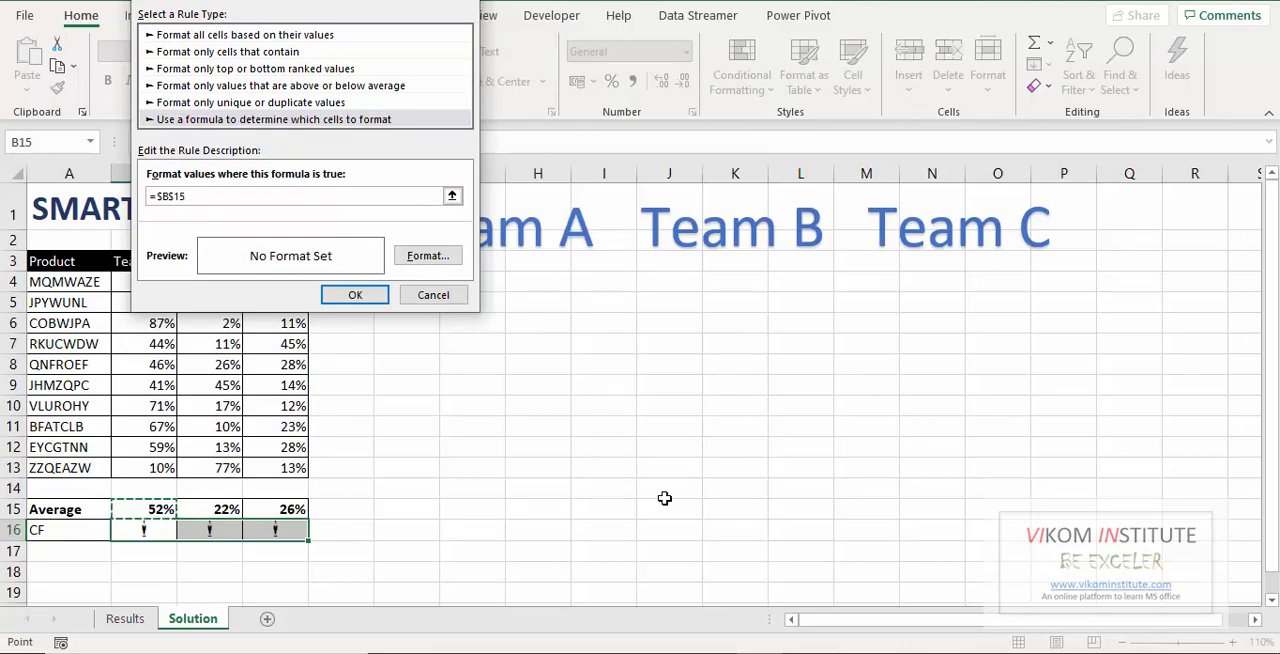
key("F4")
type("<")
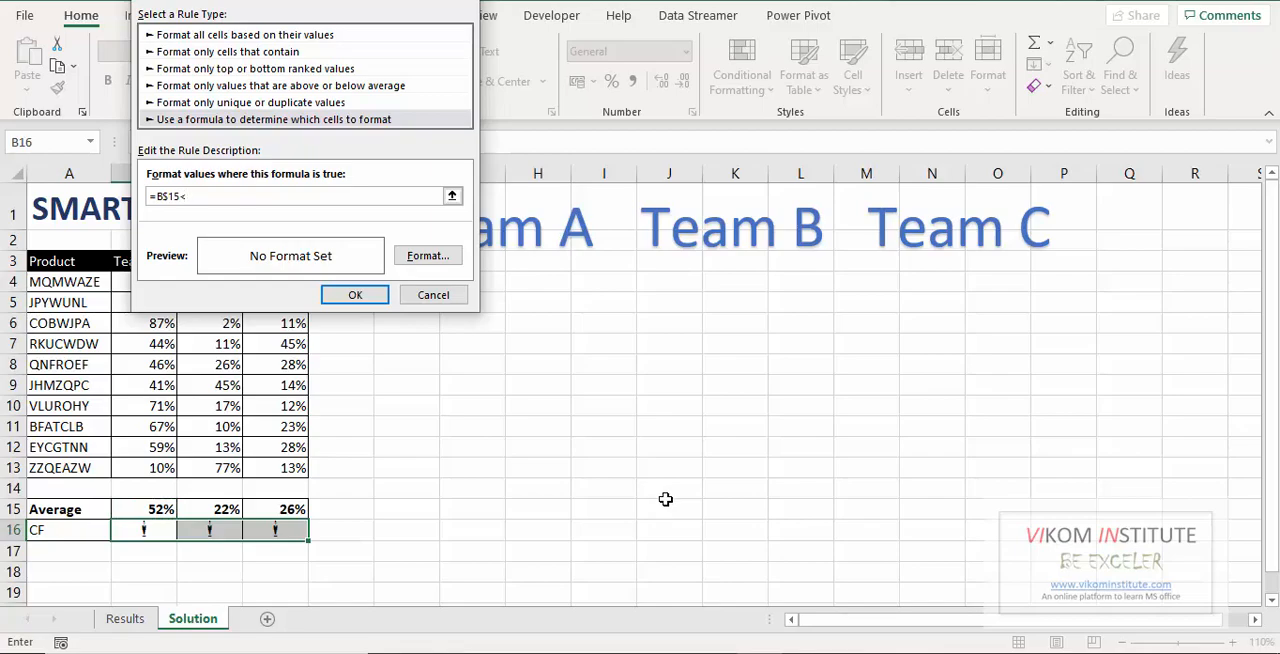
type("=50")
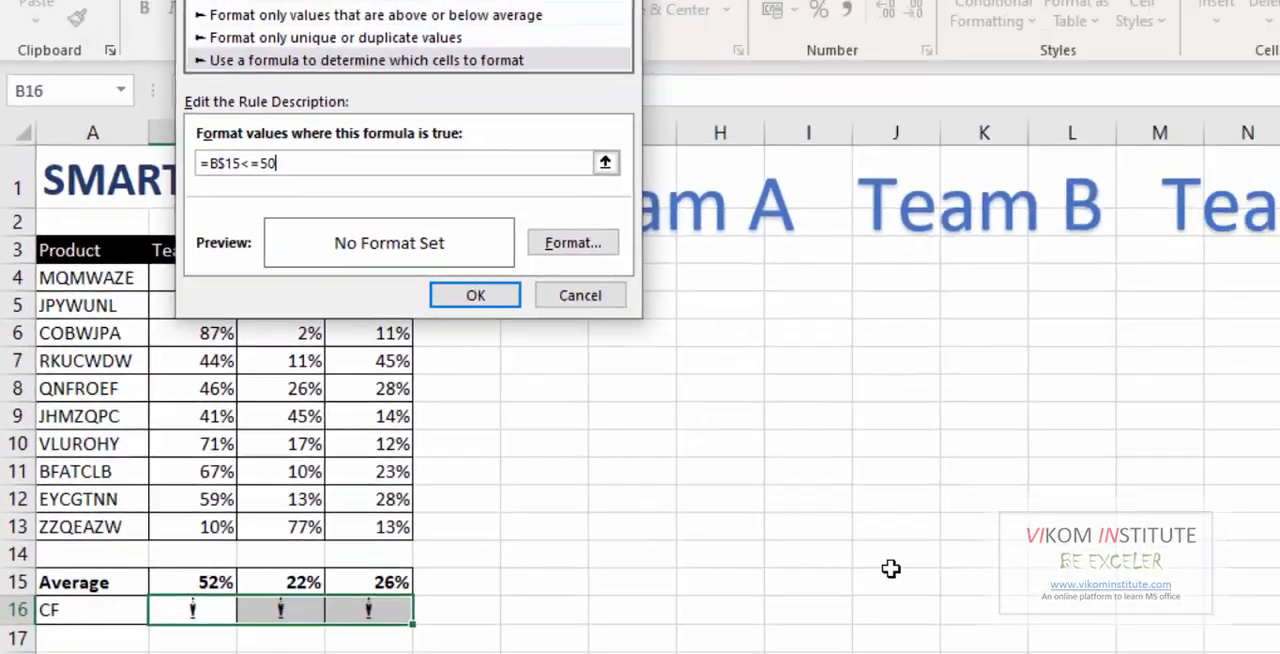
type("%")
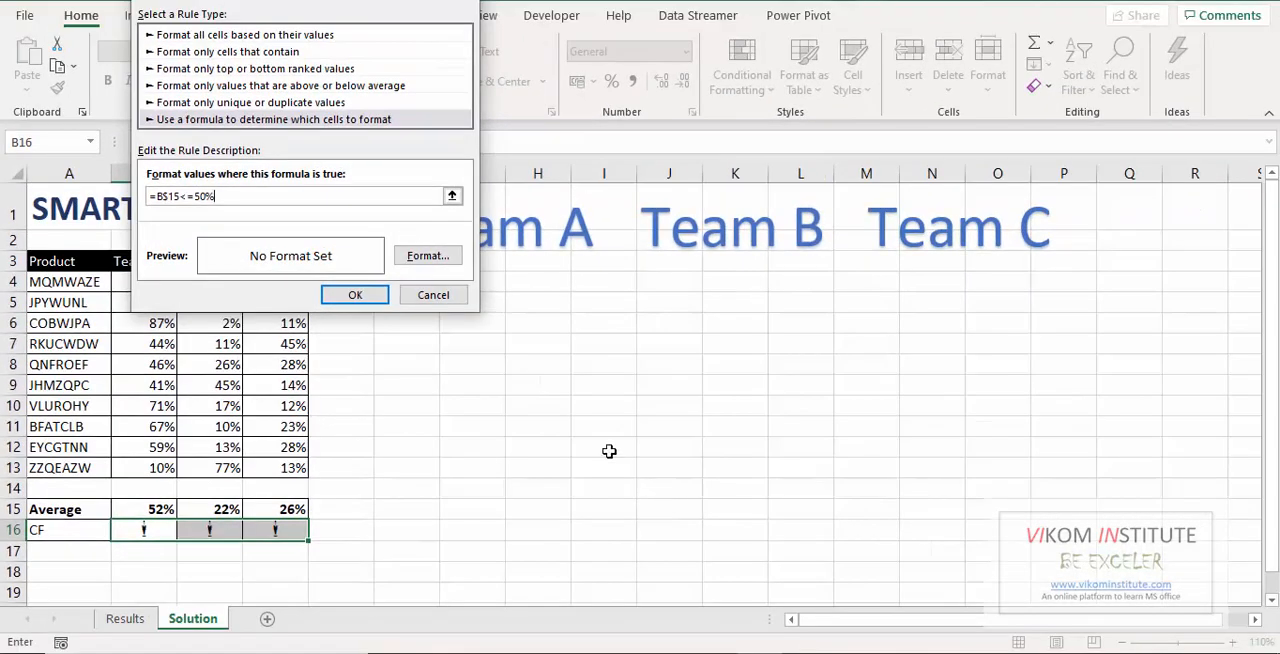
Give the 50% rule a dark red font colour and apply it to the cells.
left_click(430, 258)
left_click(210, 17)
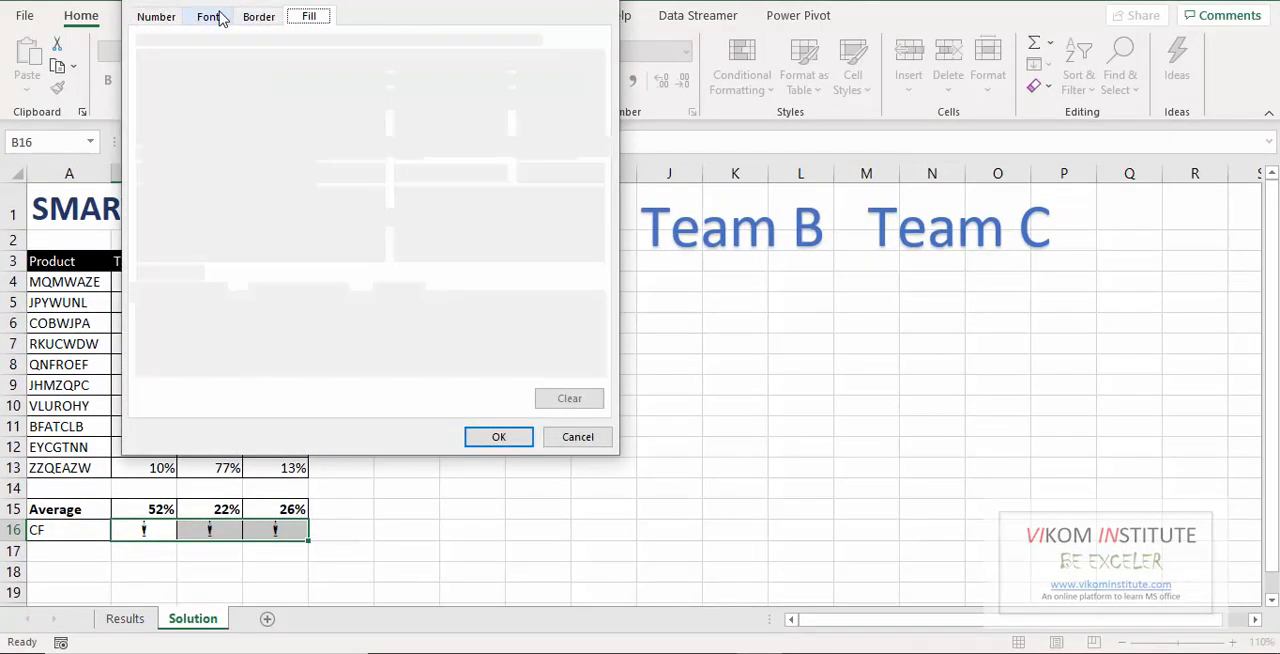
left_click(455, 178)
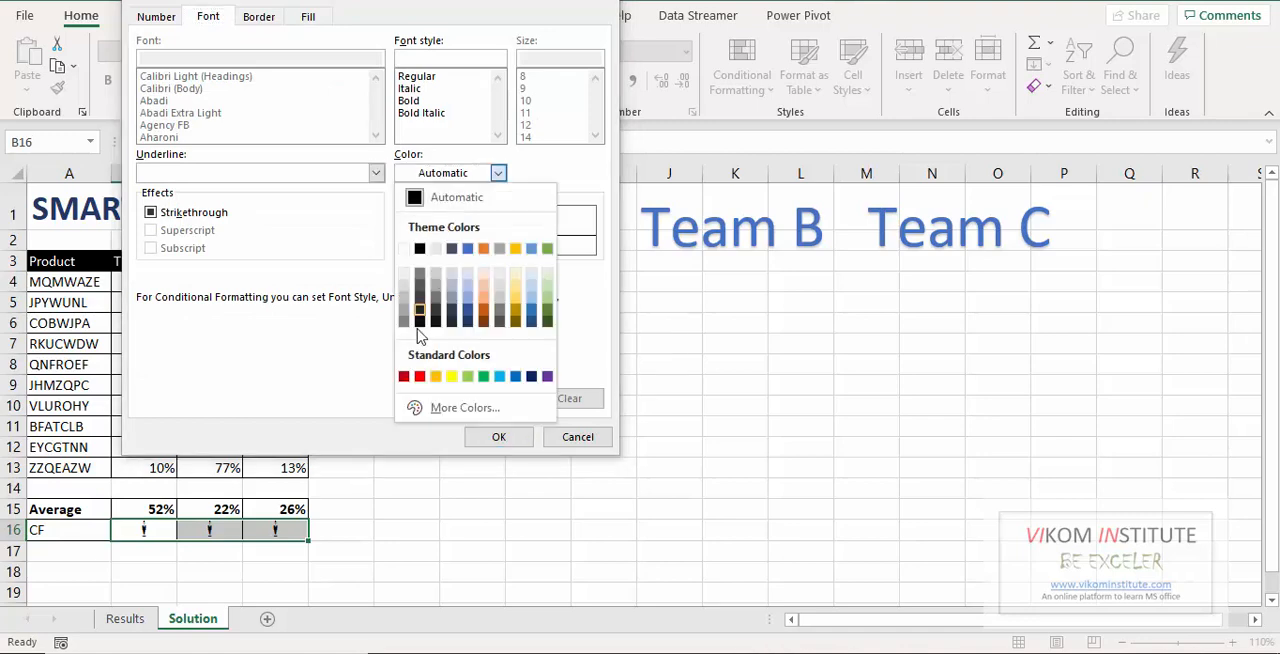
left_click(404, 376)
left_click(498, 437)
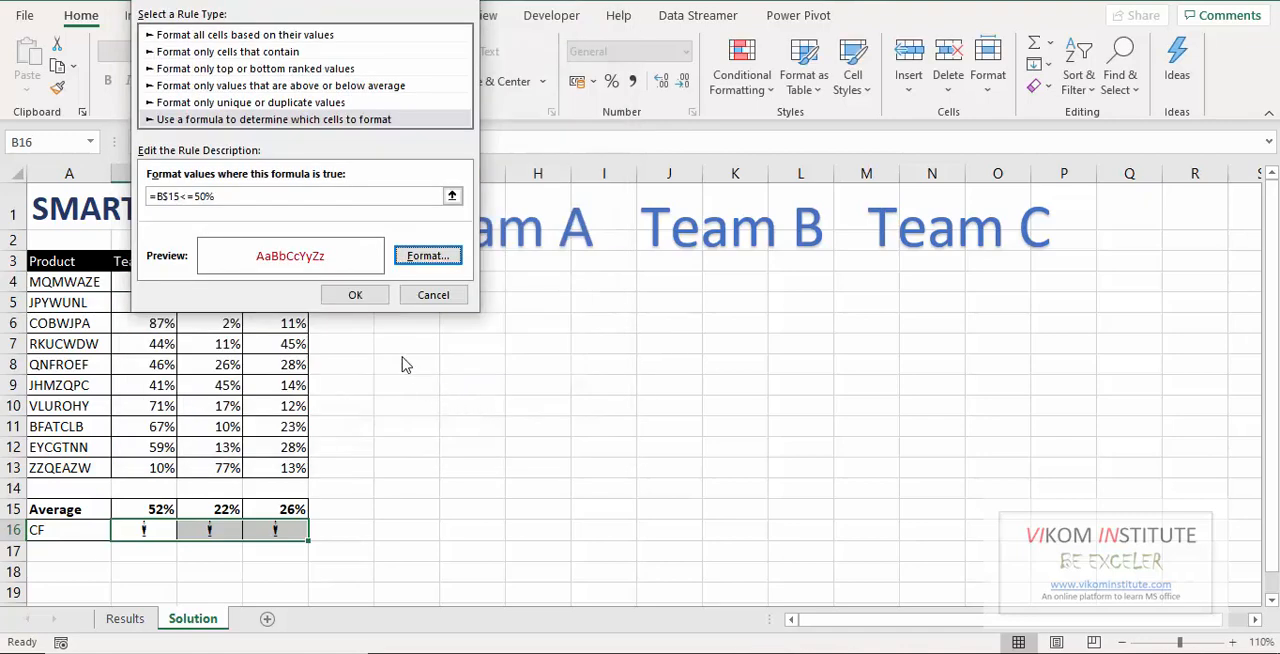
left_click(354, 295)
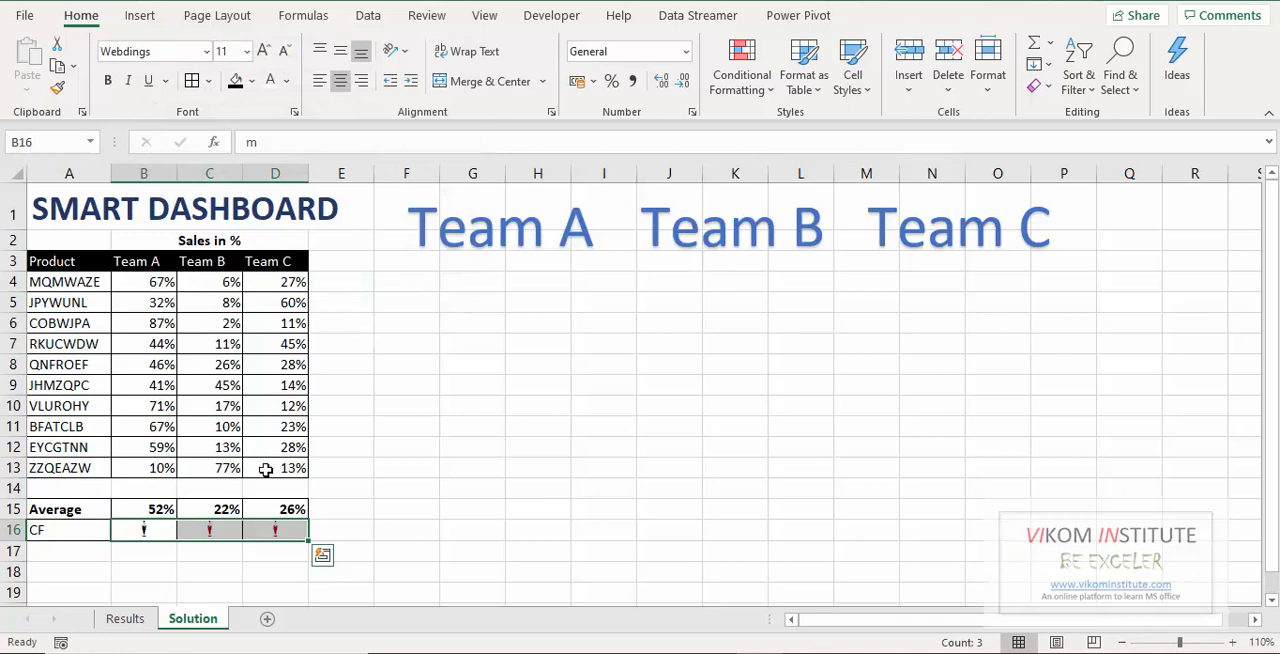
Start a second formula-based conditional formatting rule for B16:D16 with the formula =B$15>=90%.
left_click(742, 80)
mouse_move(770, 135)
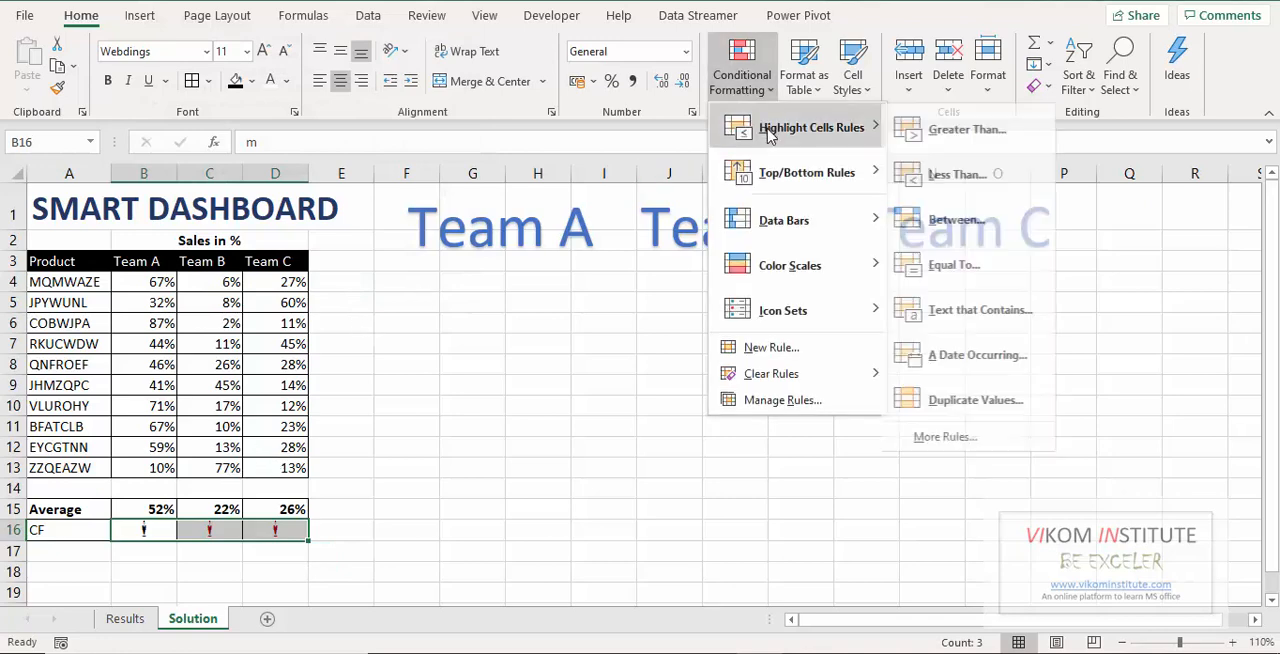
left_click(772, 347)
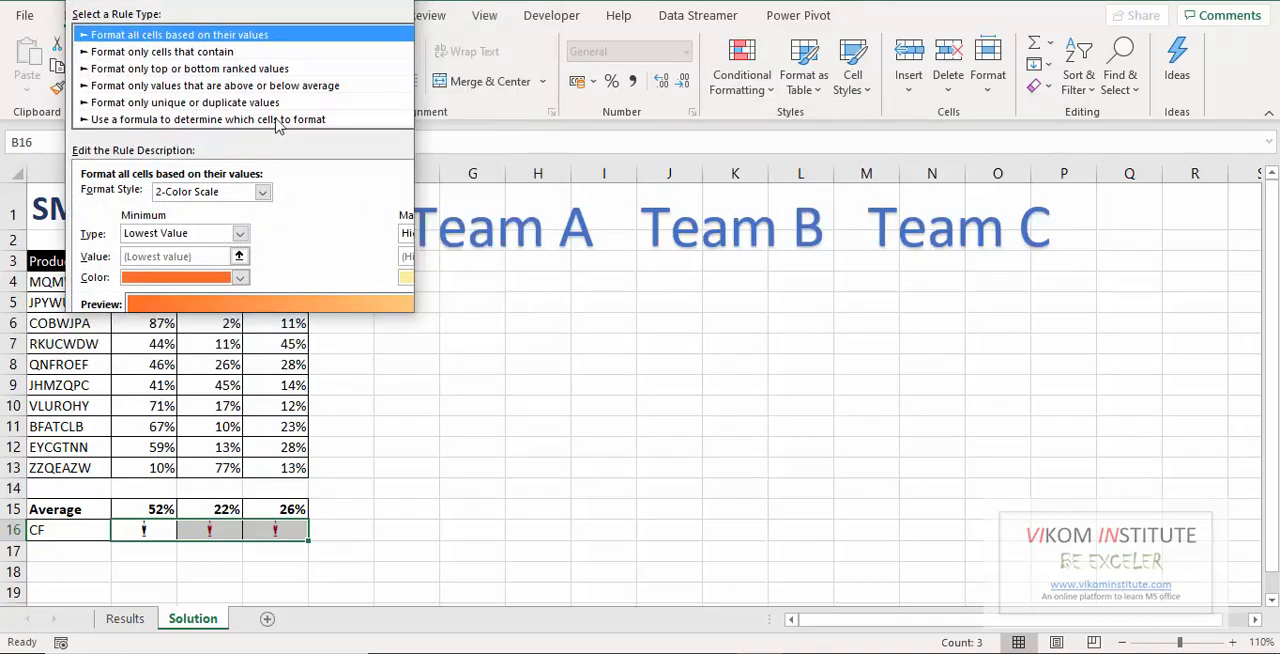
left_click(278, 120)
left_click(250, 196)
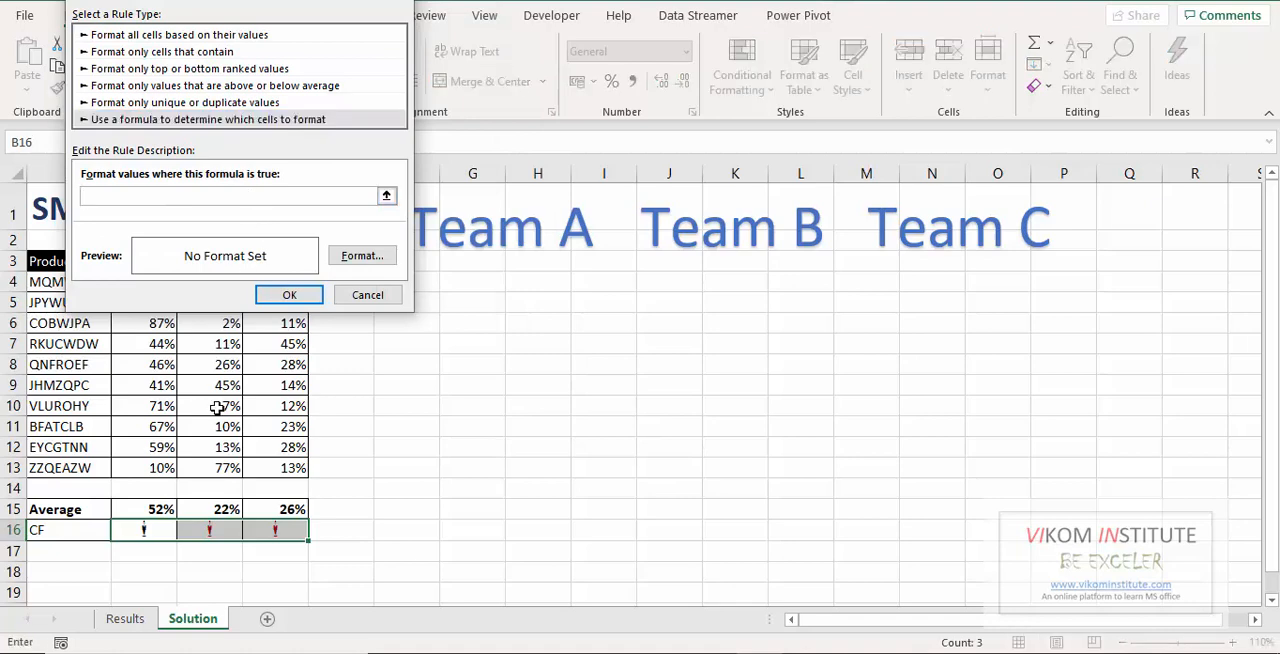
left_click(160, 512)
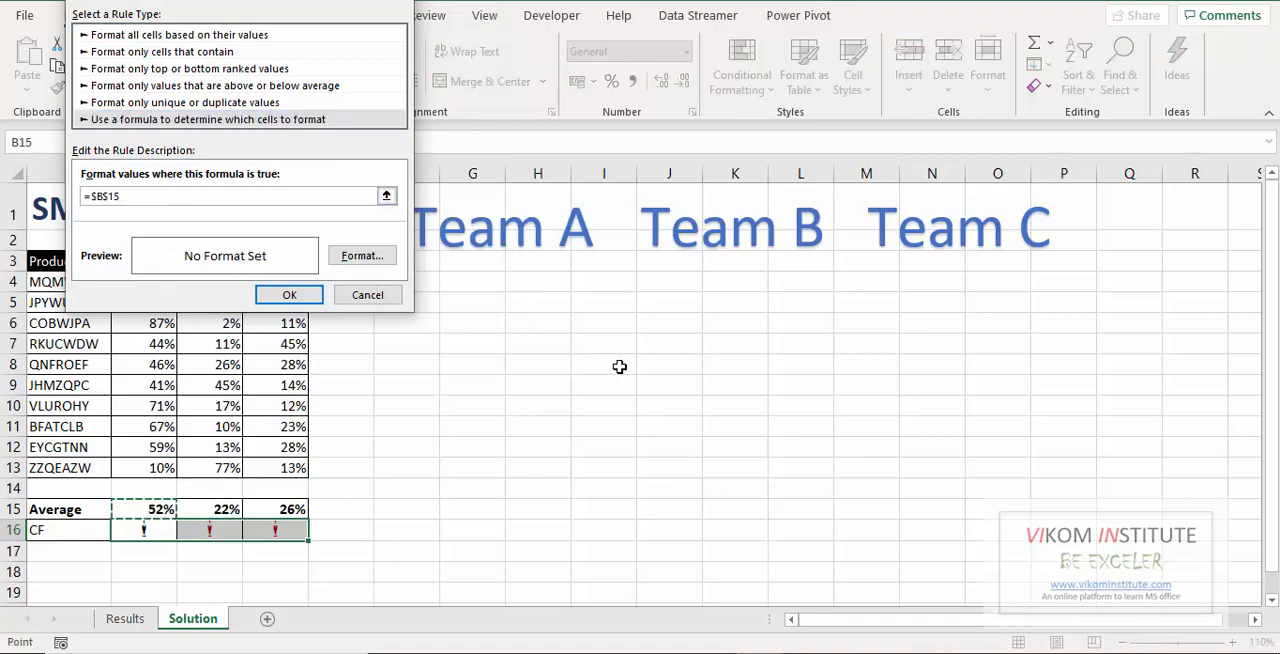
key("F4")
type(">=90%")
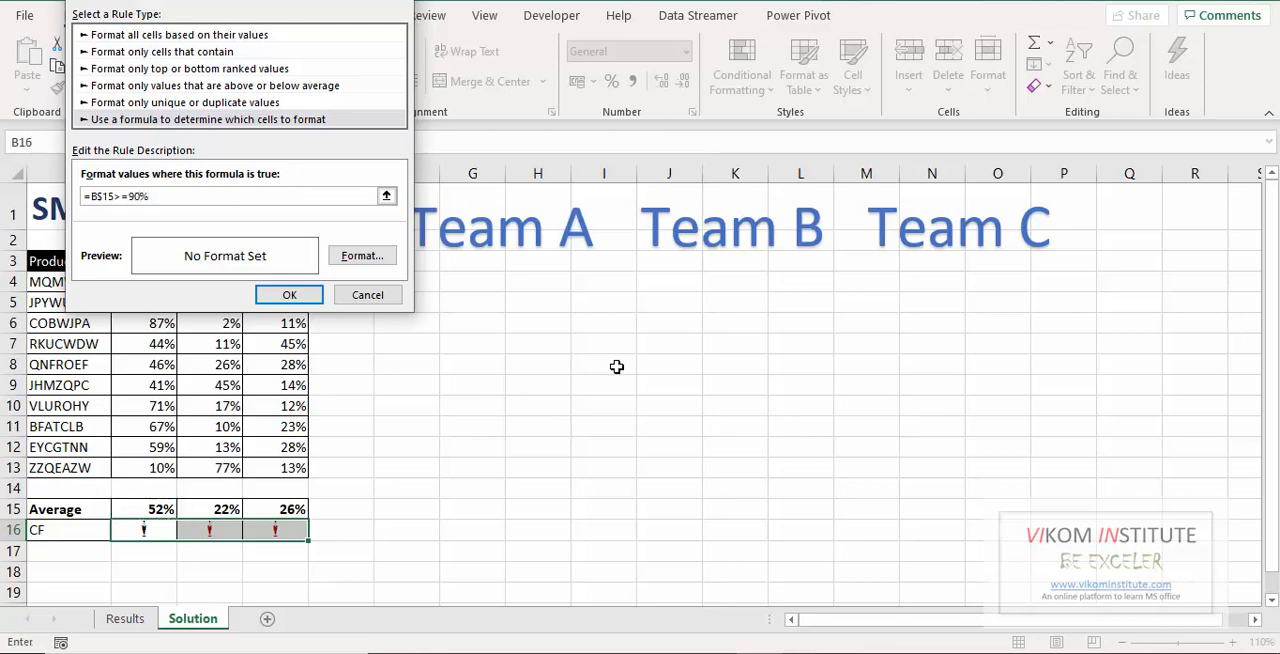
left_click(385, 260)
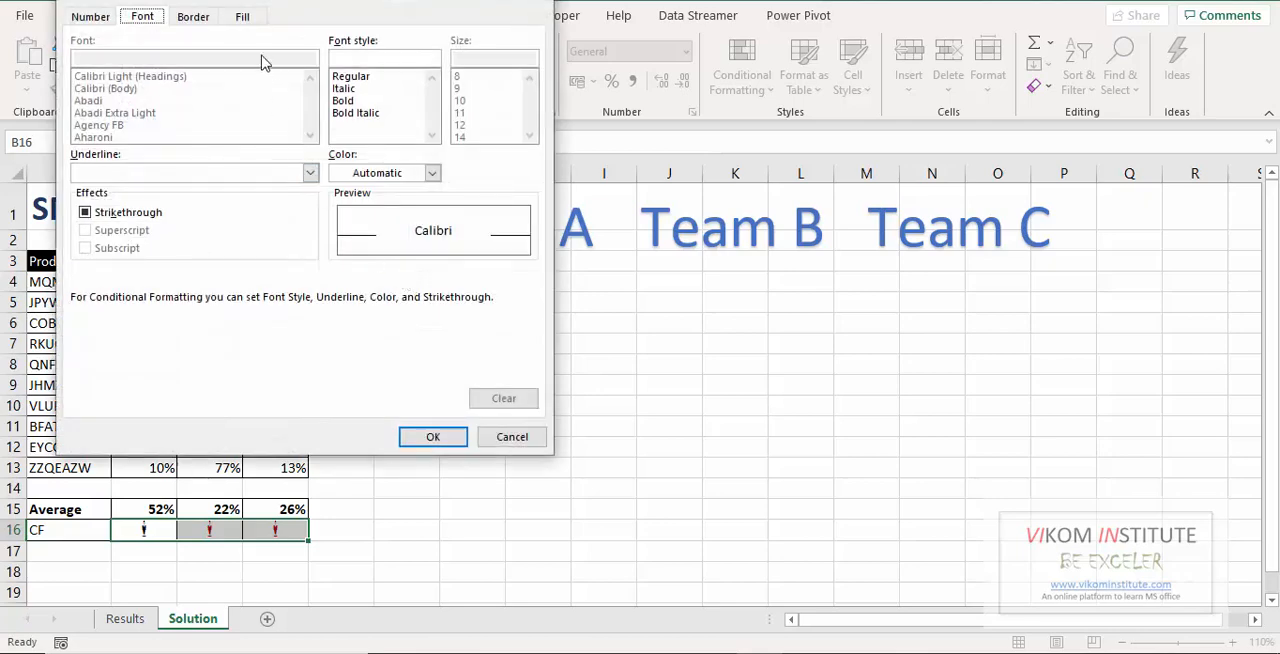
left_click(243, 17)
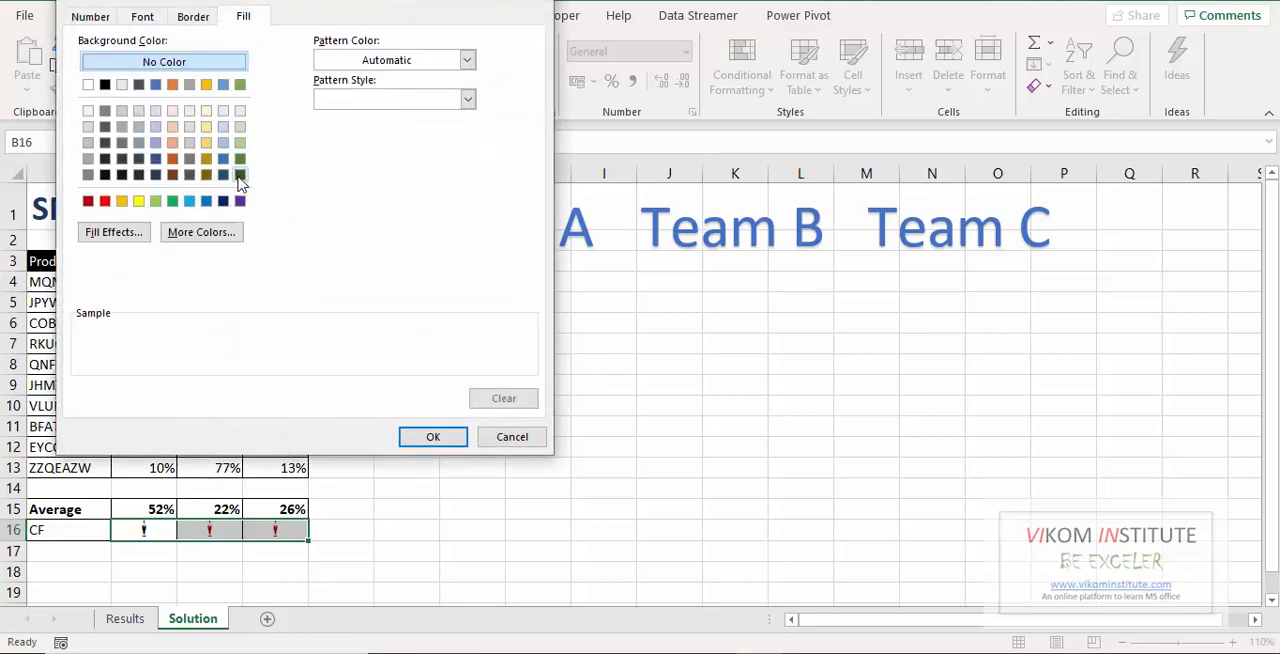
left_click(240, 175)
left_click(430, 438)
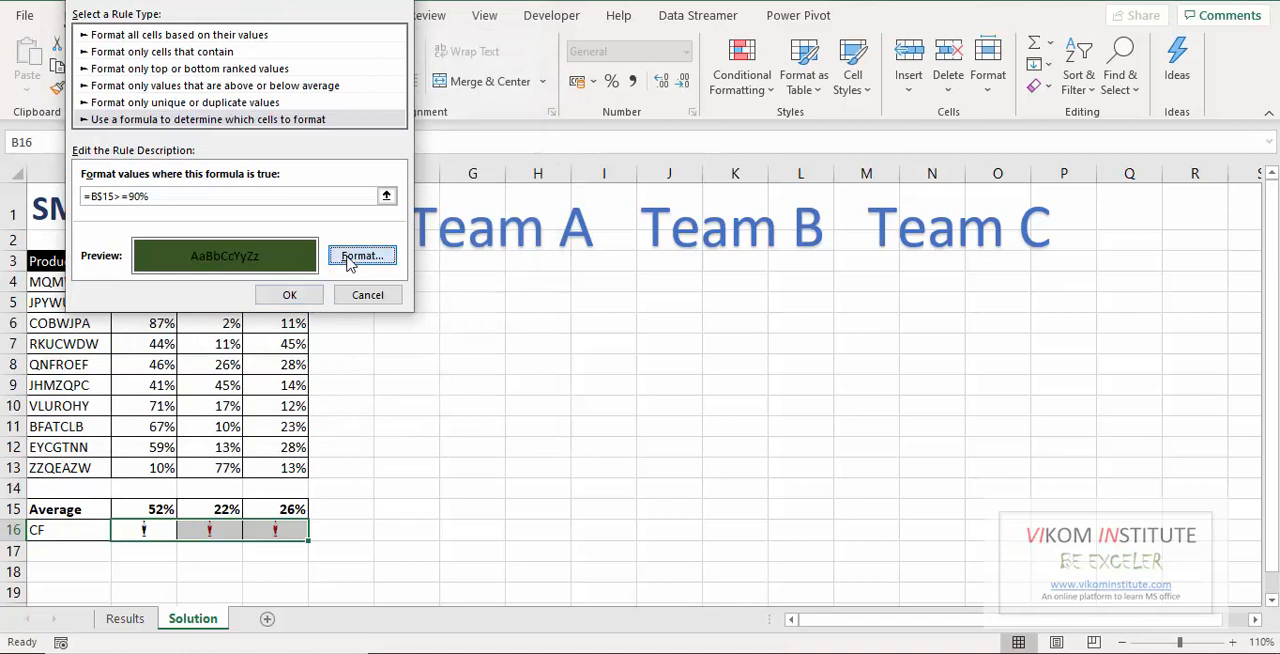
Remove the fill from the 90% rule's format, give it a dark green font colour and apply the rule.
left_click(362, 256)
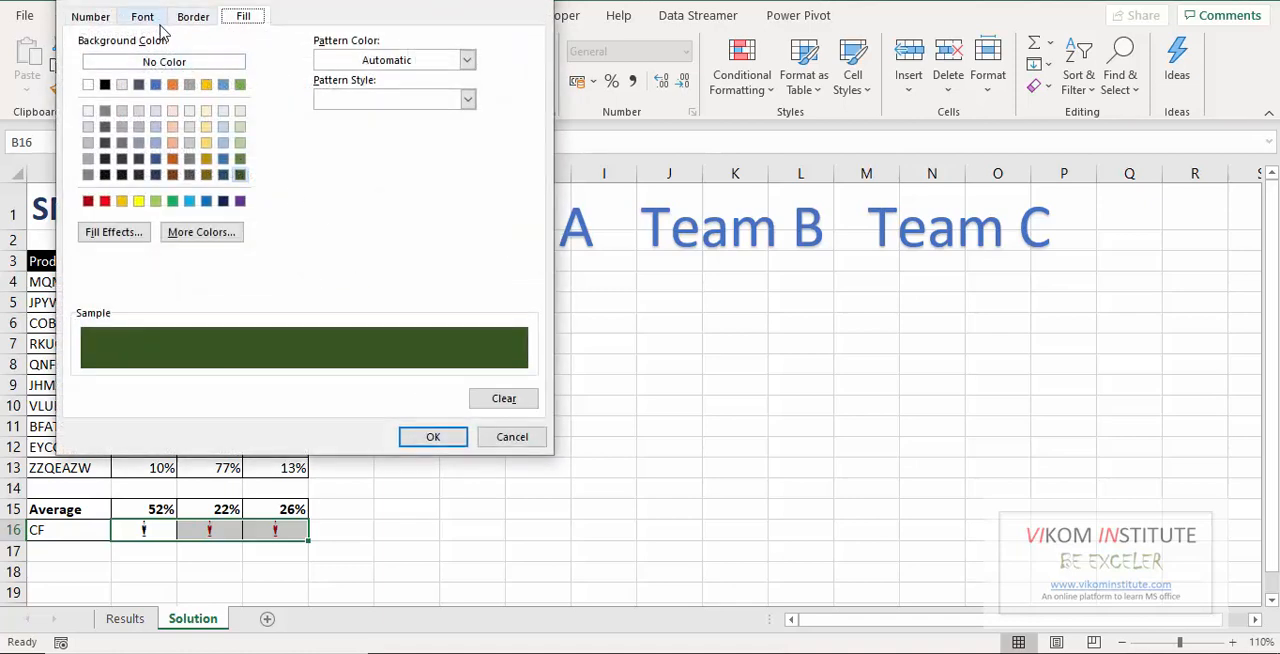
left_click(164, 62)
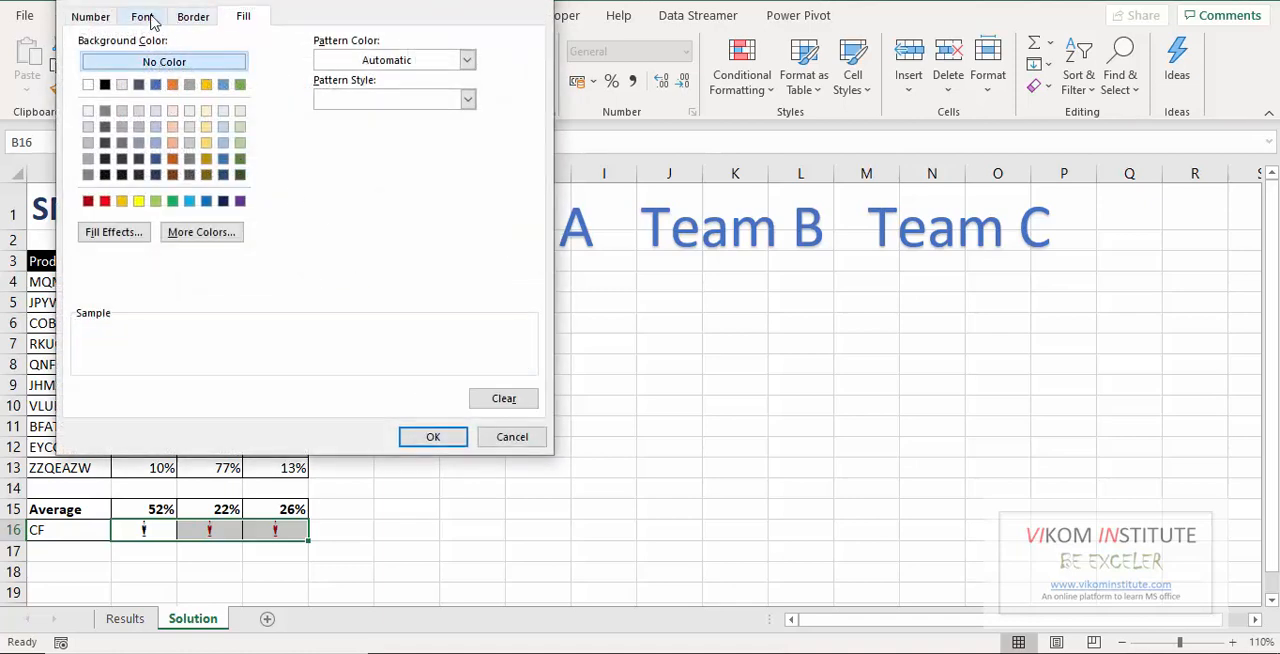
left_click(142, 17)
left_click(385, 175)
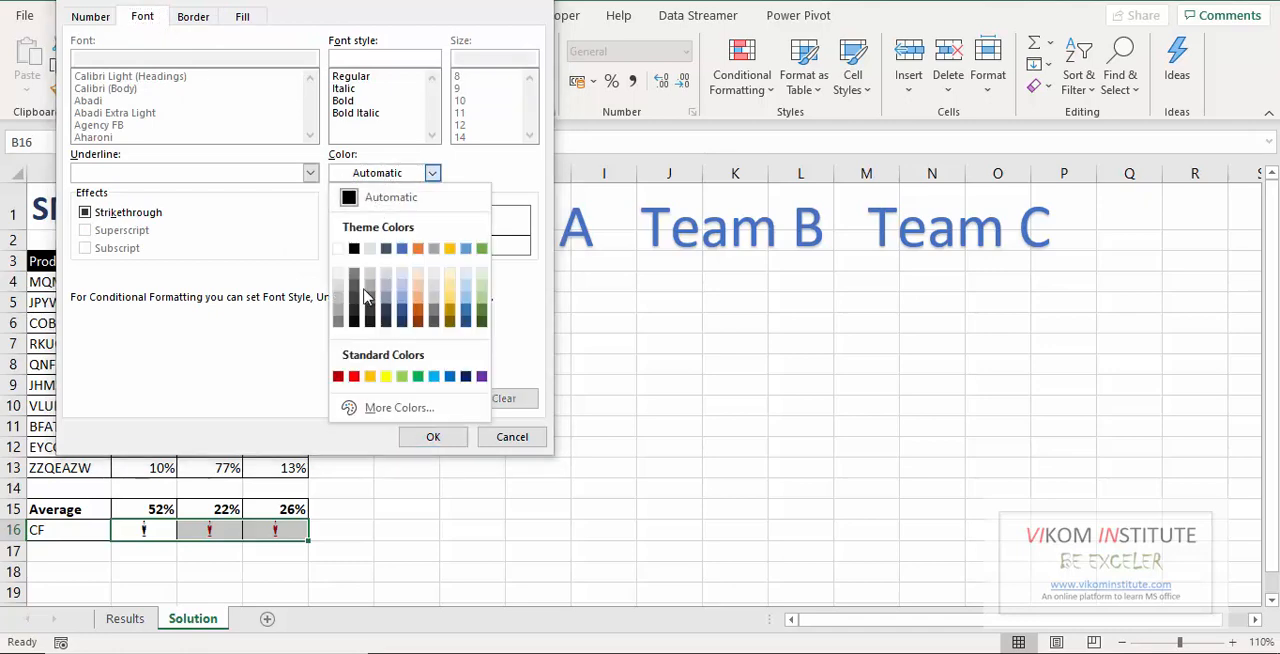
left_click(481, 334)
left_click(433, 438)
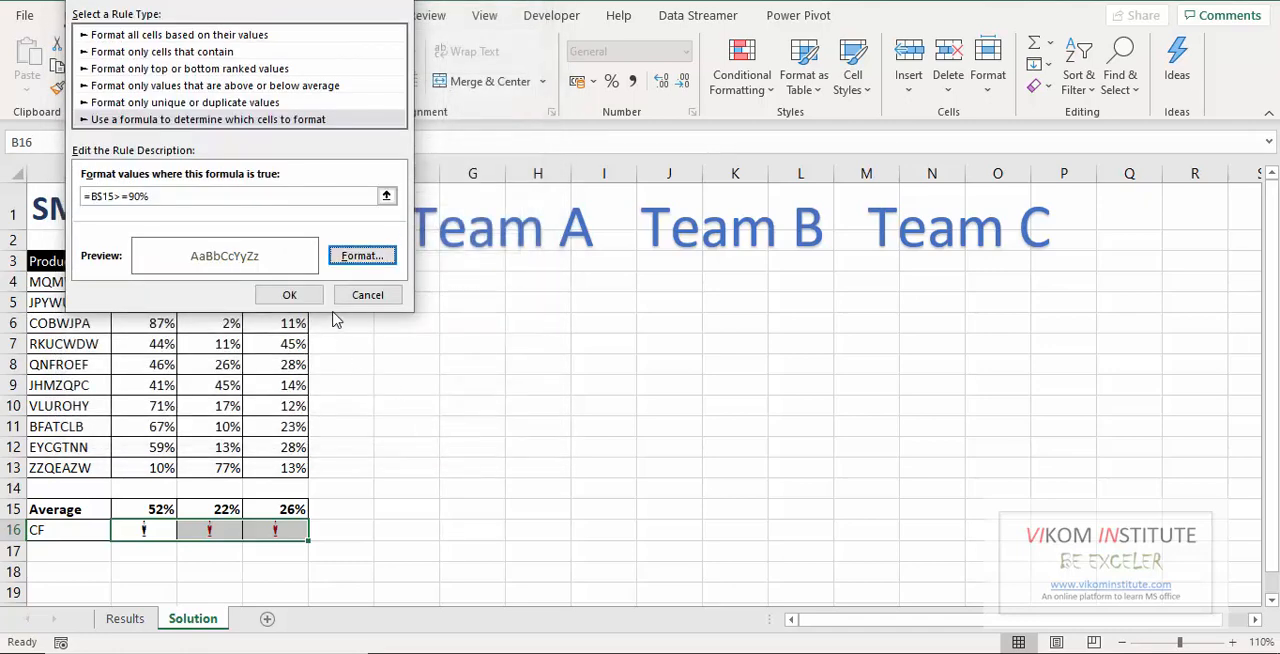
left_click(311, 292)
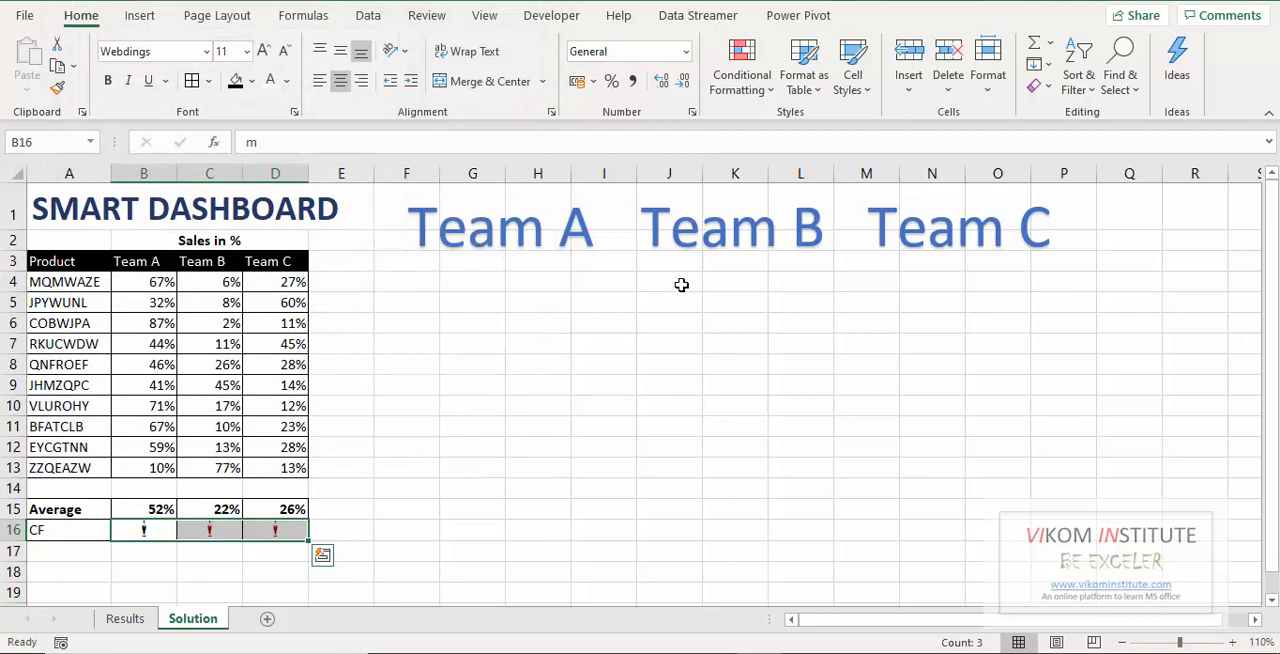
Start a third formula-based conditional formatting rule for B16:D16 with the formula =and(B$15>50%,B$15<90%).
left_click(741, 75)
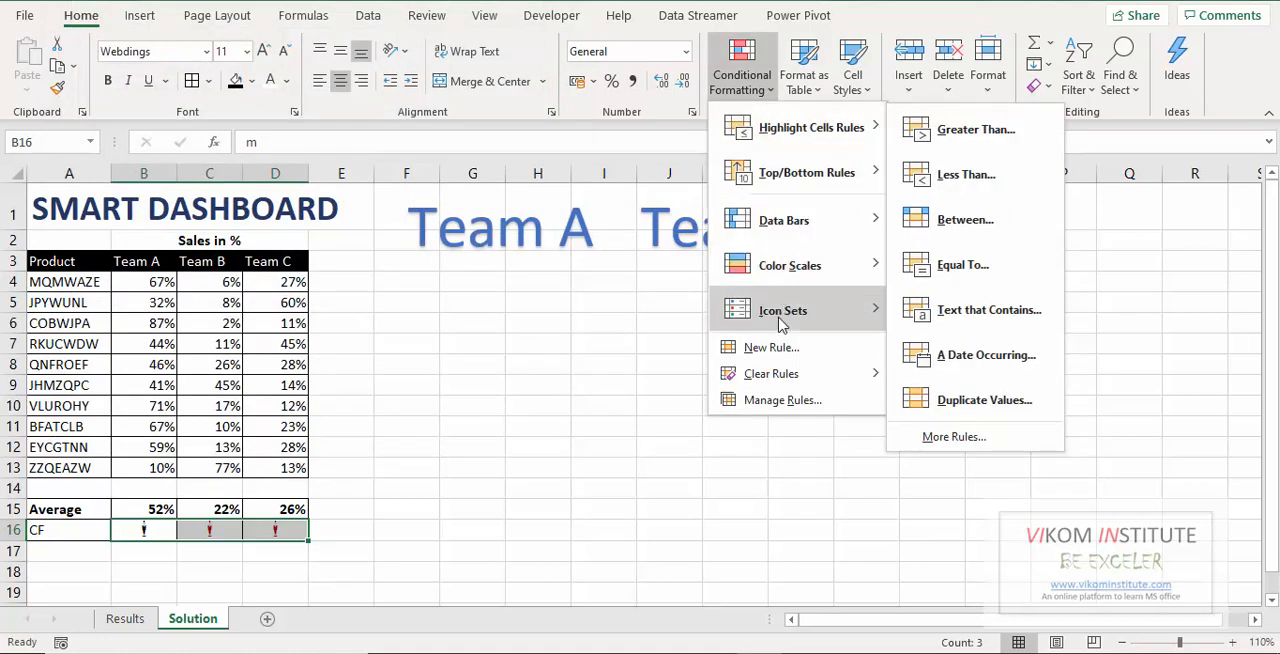
left_click(778, 347)
left_click(261, 120)
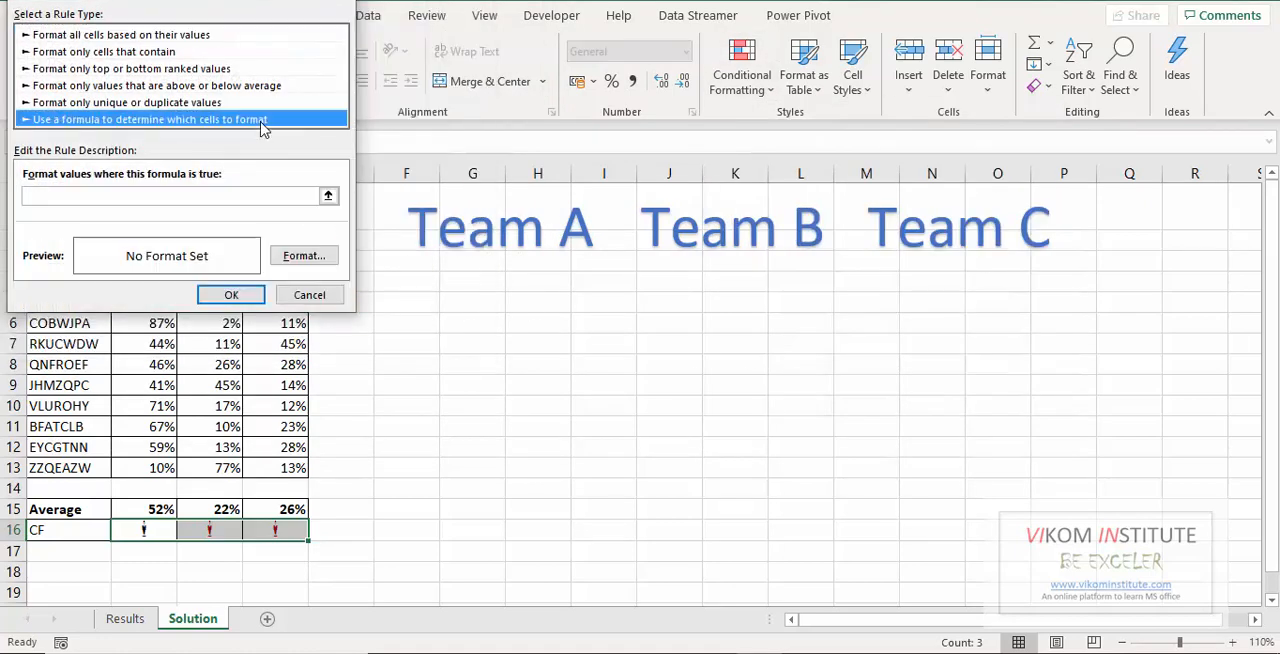
left_click(207, 196)
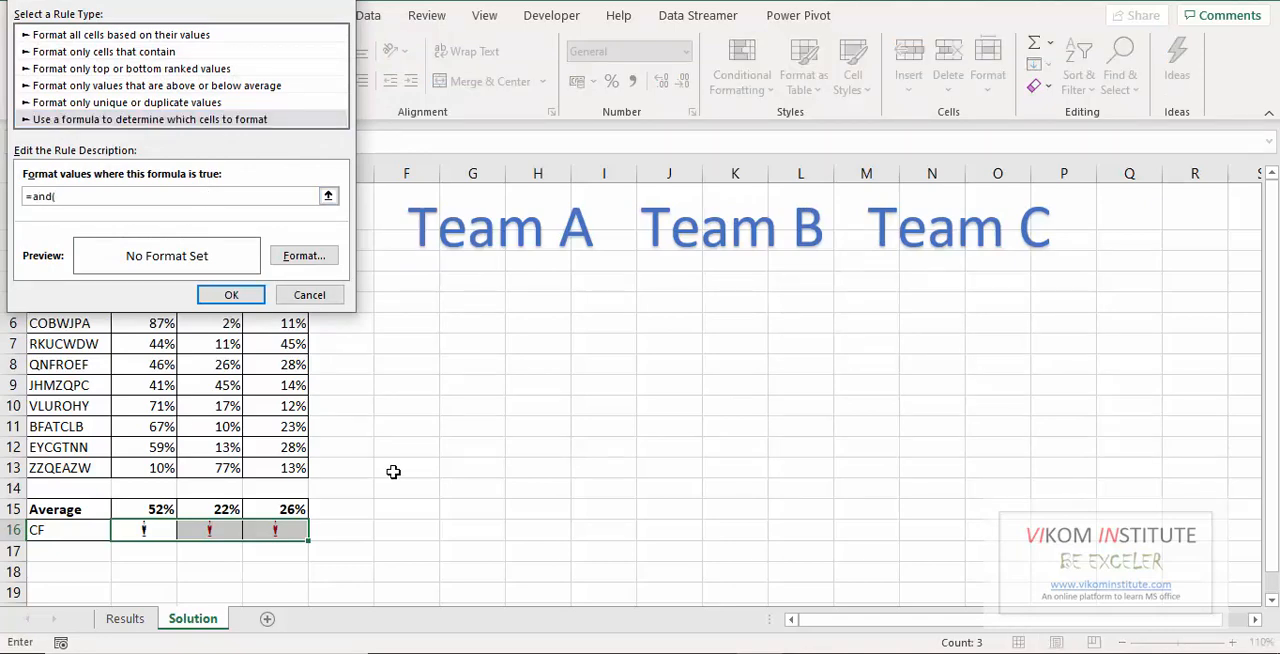
left_click(139, 507)
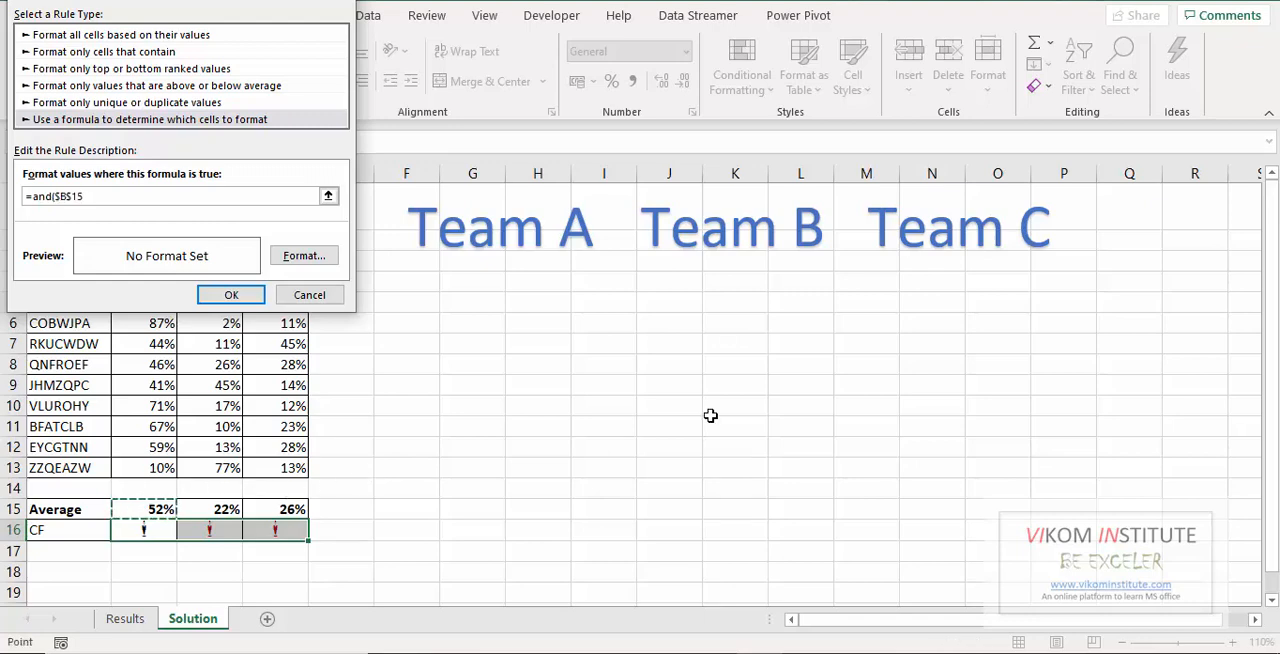
key("F4")
type(">50%,")
left_click(152, 508)
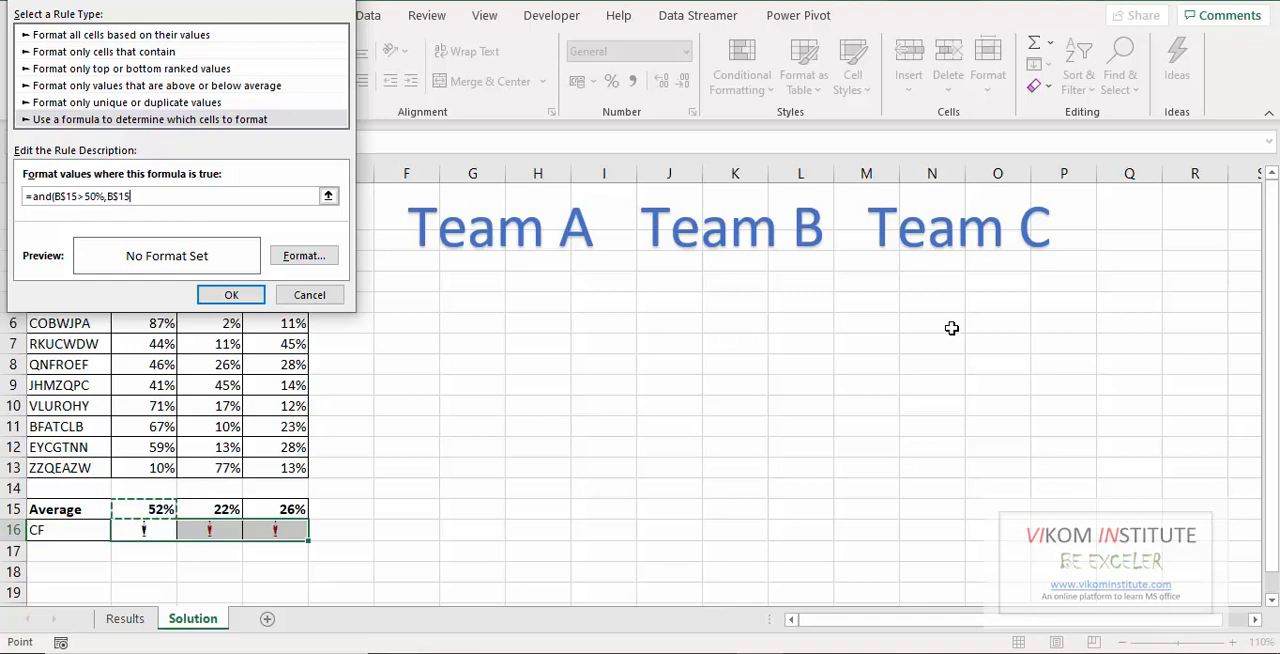
type("<90%")
Give the 50% to 90% rule a gold font colour and apply it to the cells.
left_click(310, 258)
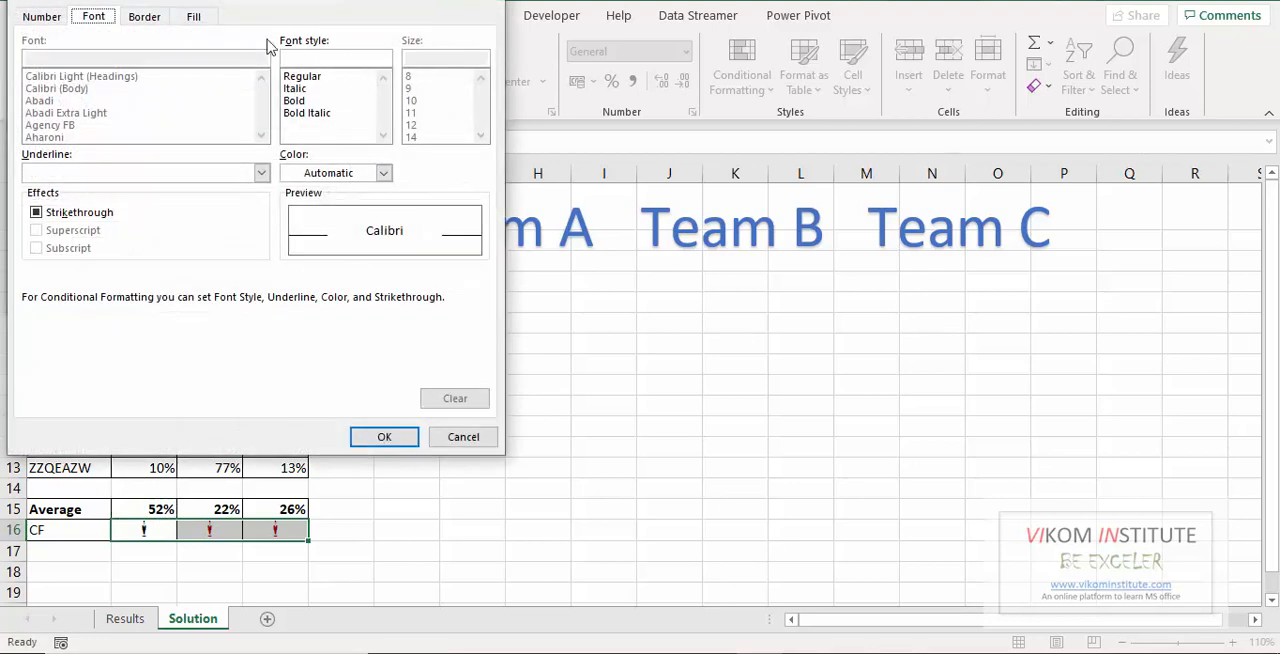
left_click(327, 176)
left_click(320, 378)
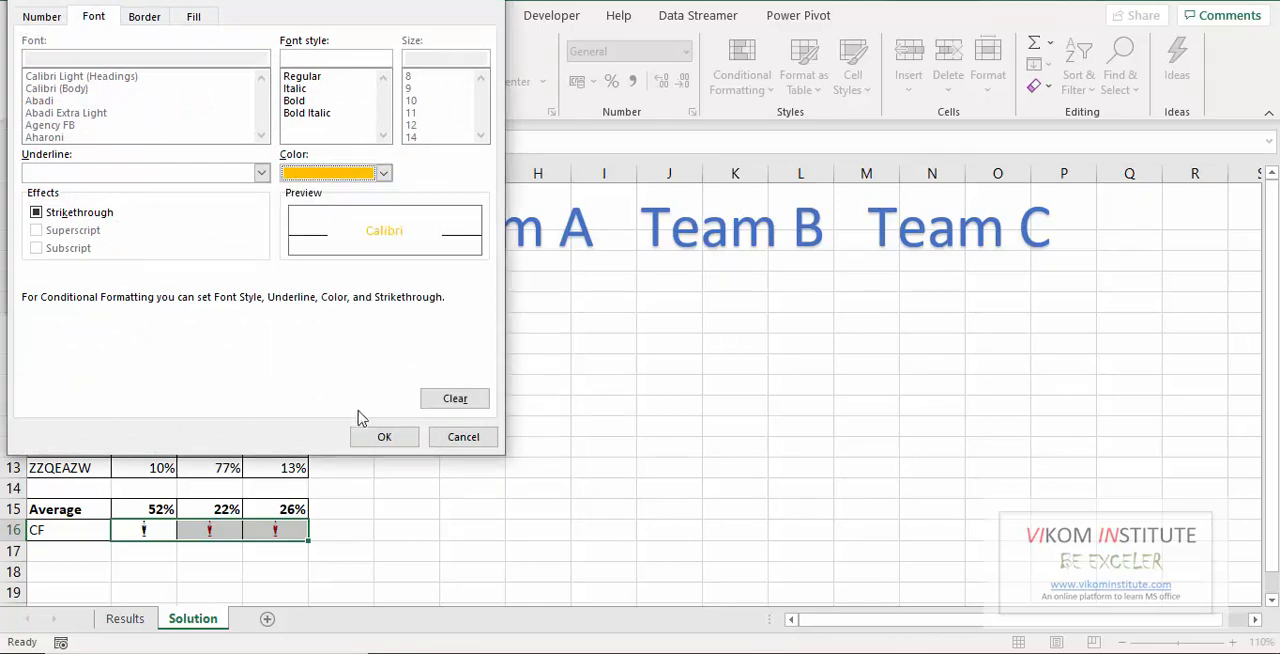
left_click(372, 437)
left_click(252, 302)
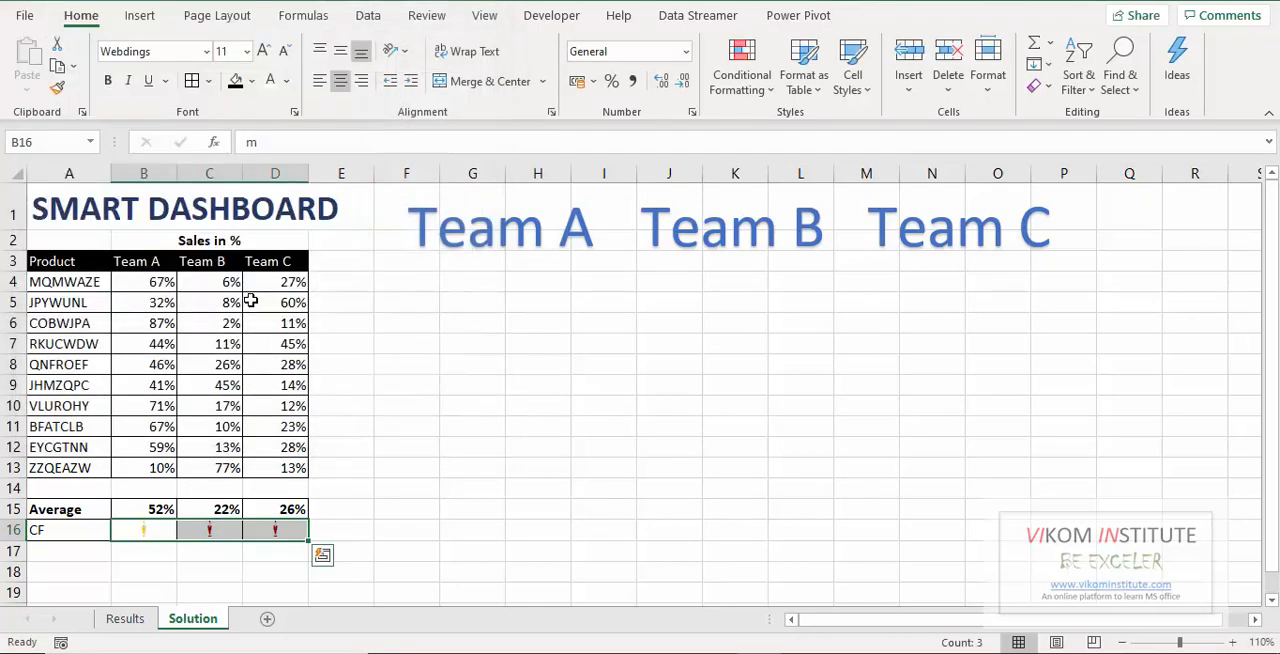
left_click(465, 447)
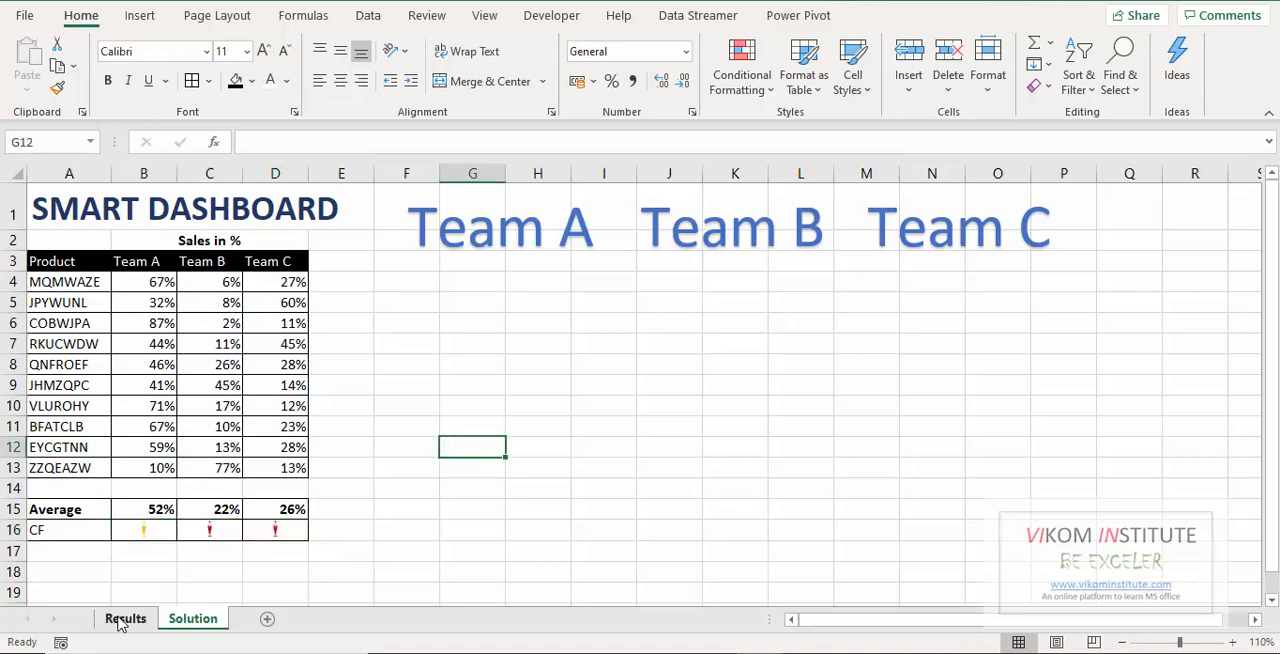
Look at the Results sheet, and look up the Camera command among the commands not in the ribbon in the customization options.
left_click(125, 618)
left_click(195, 618)
right_click(255, 1)
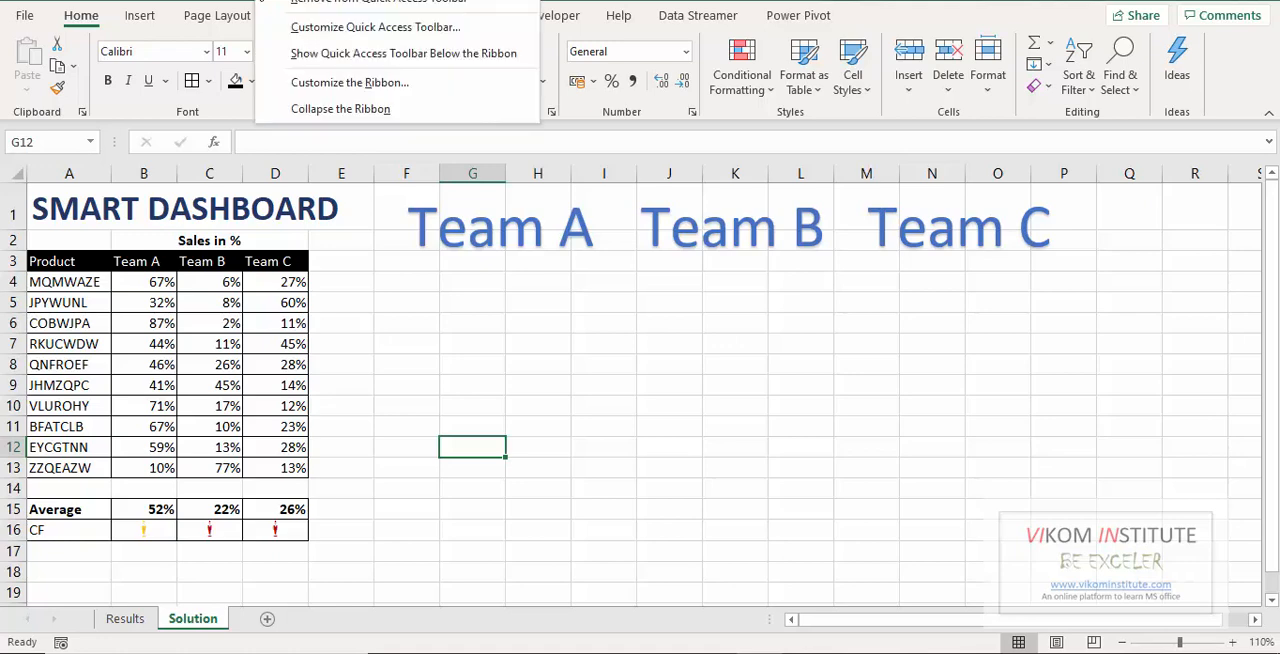
left_click(349, 82)
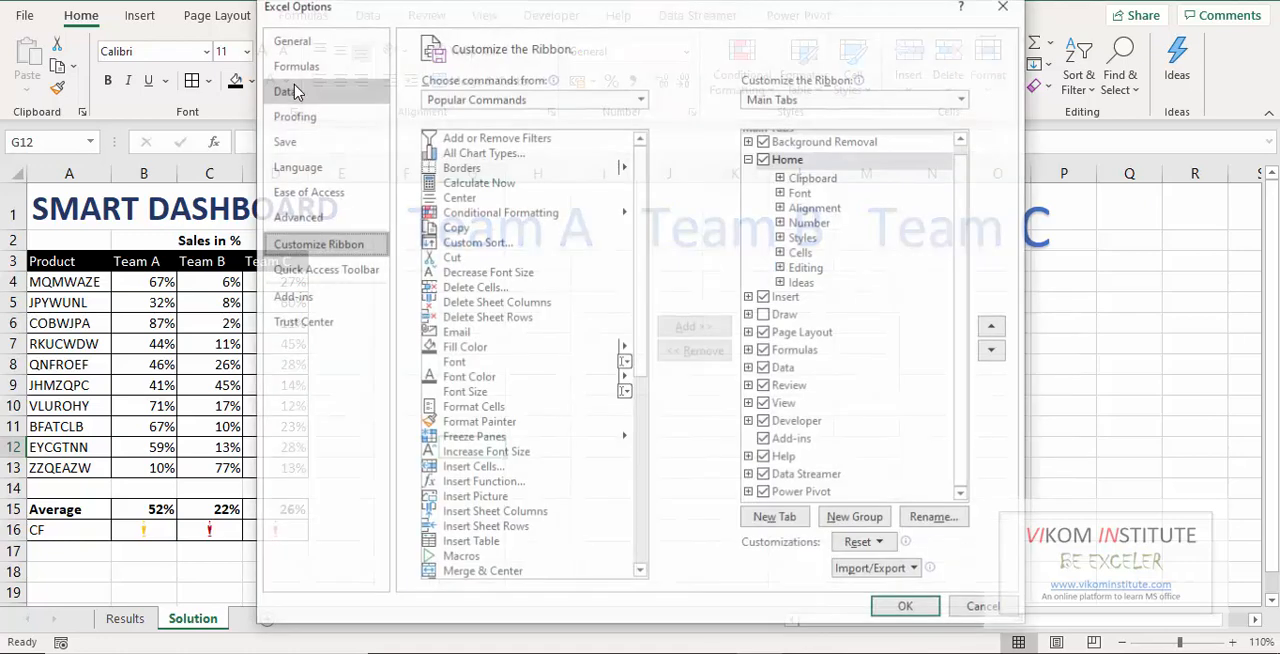
left_click(440, 98)
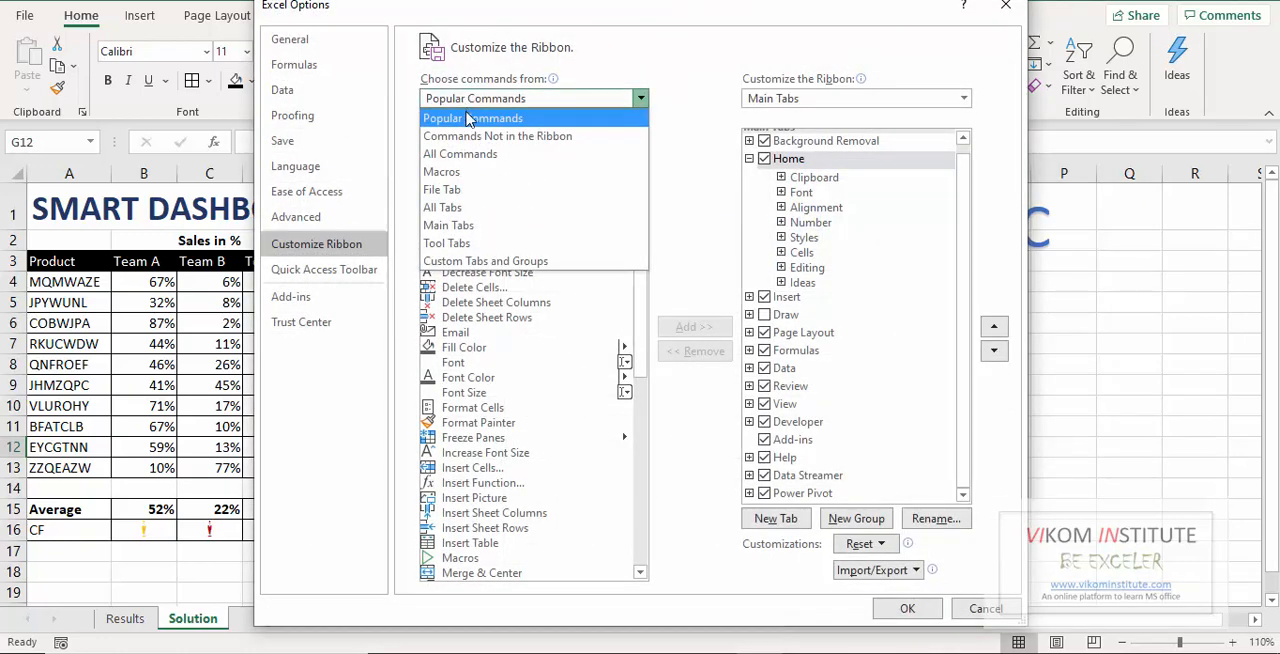
left_click(472, 137)
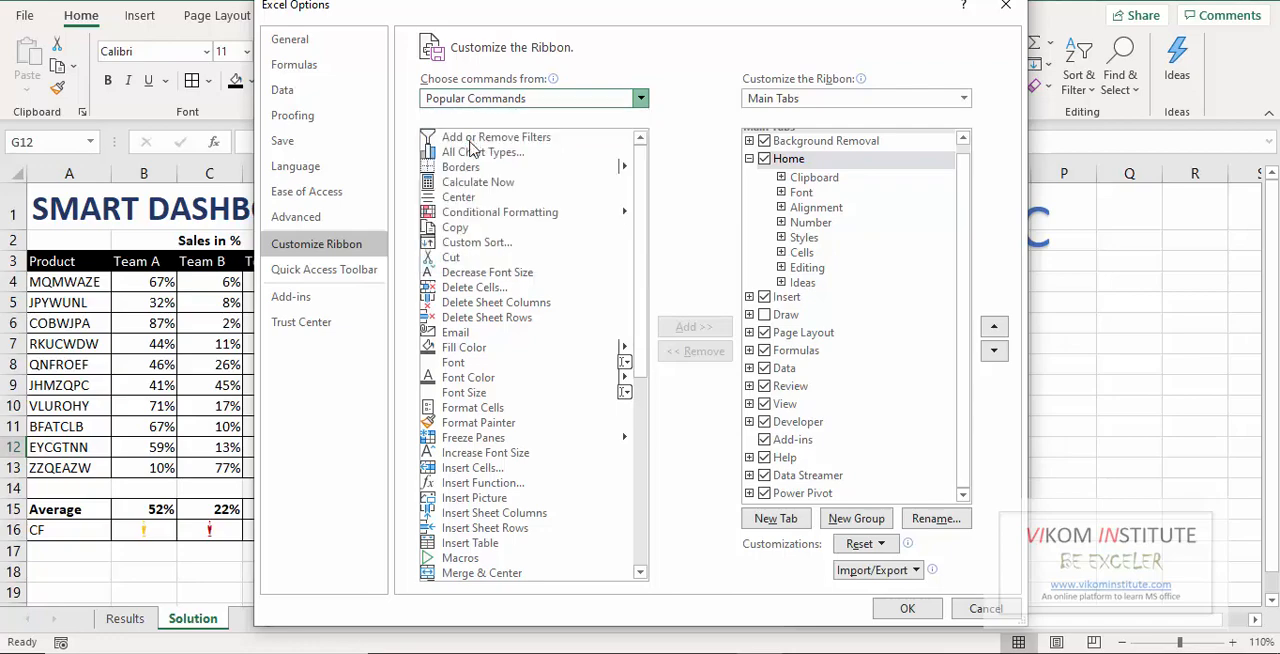
left_click(568, 243)
key("c")
key("a")
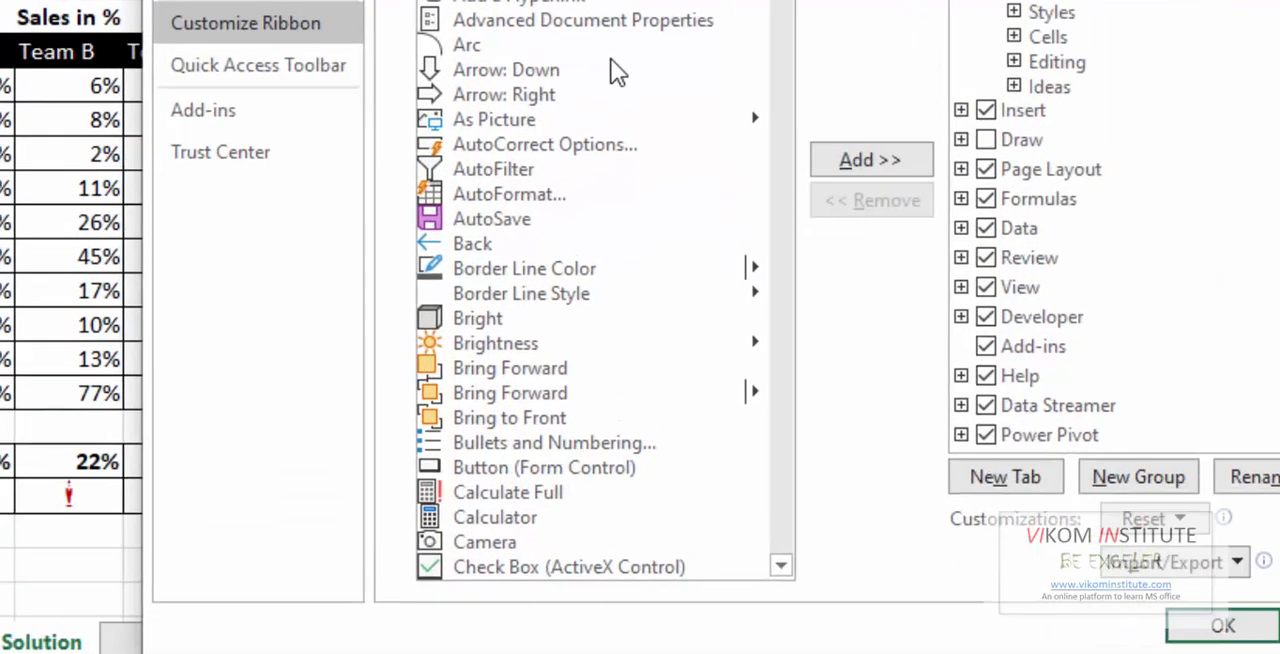
key("c")
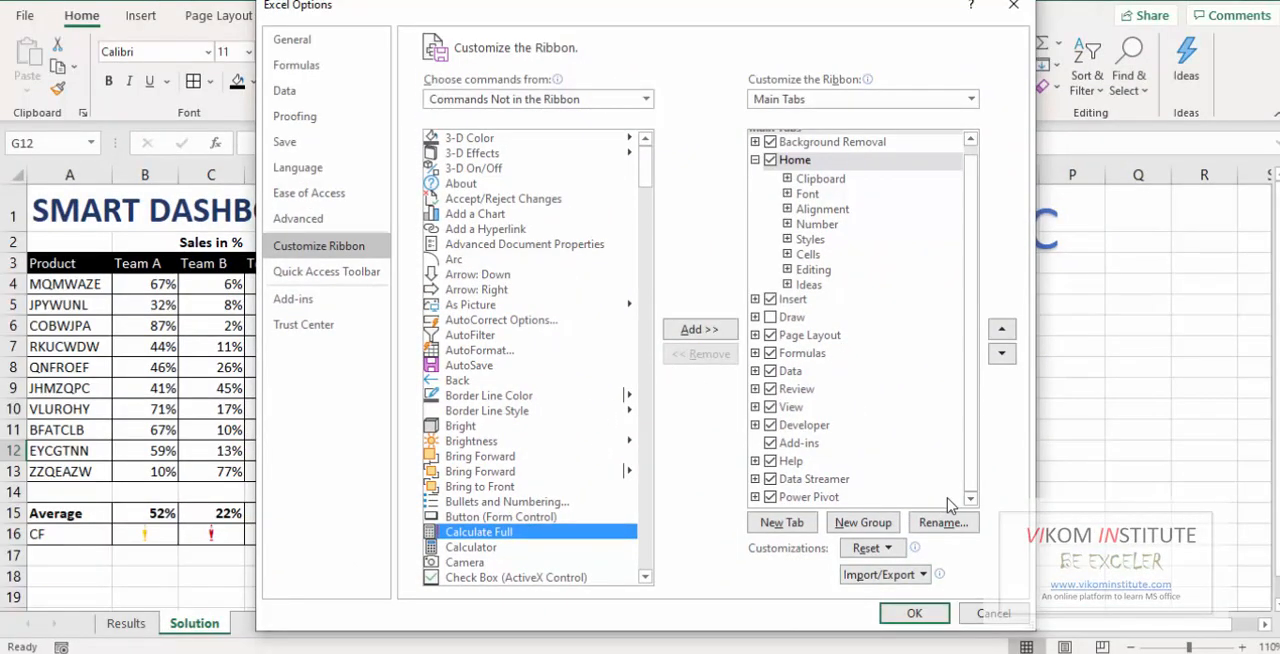
left_click(914, 613)
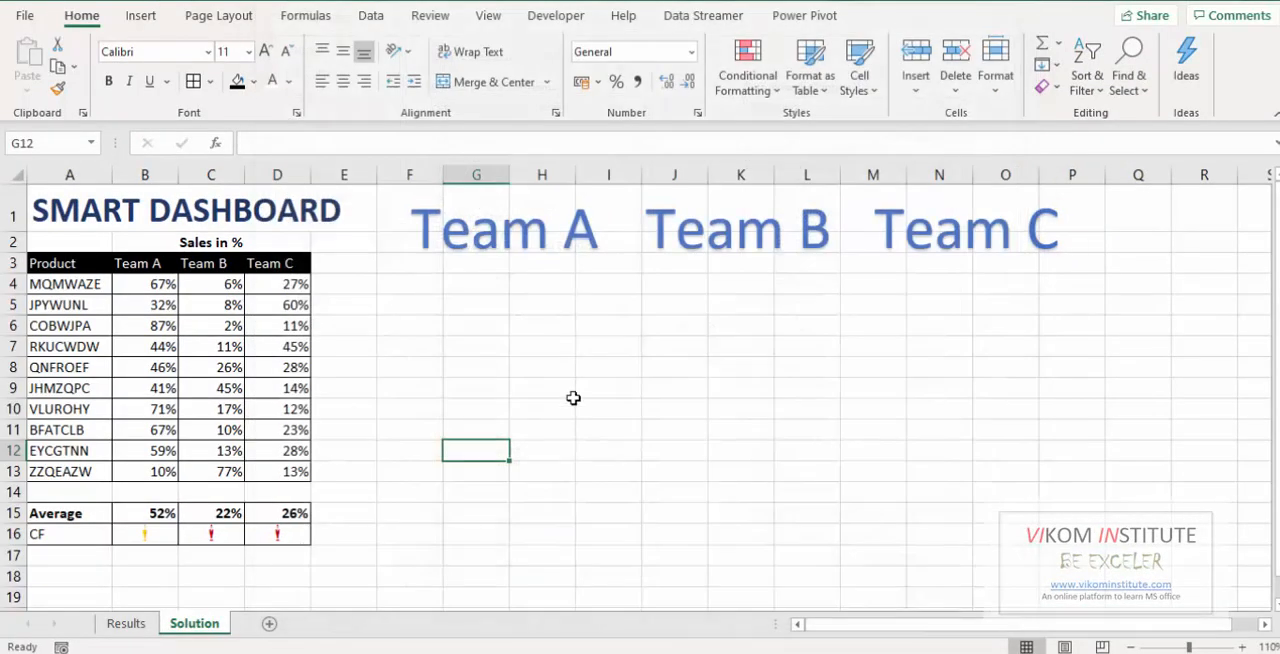
Place a linked Camera picture of cell D16 below the Team A heading and enlarge it to 10.11 cm high by 29.7 cm wide.
left_click(292, 534)
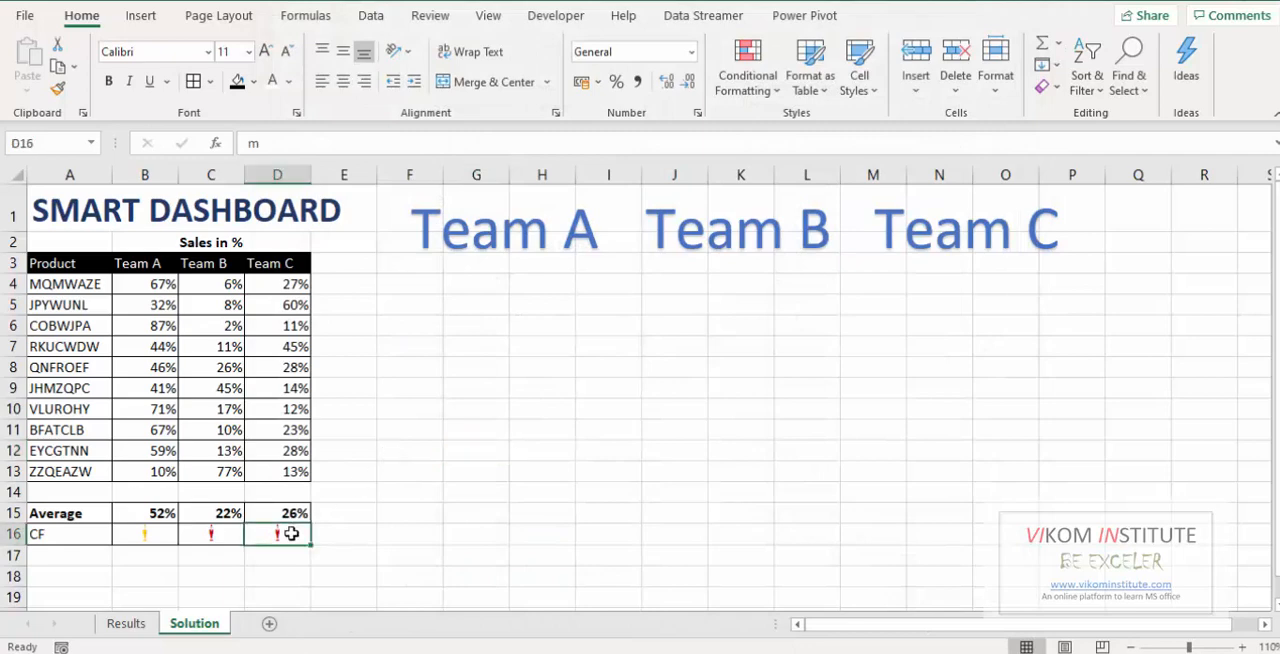
left_click(264, 1)
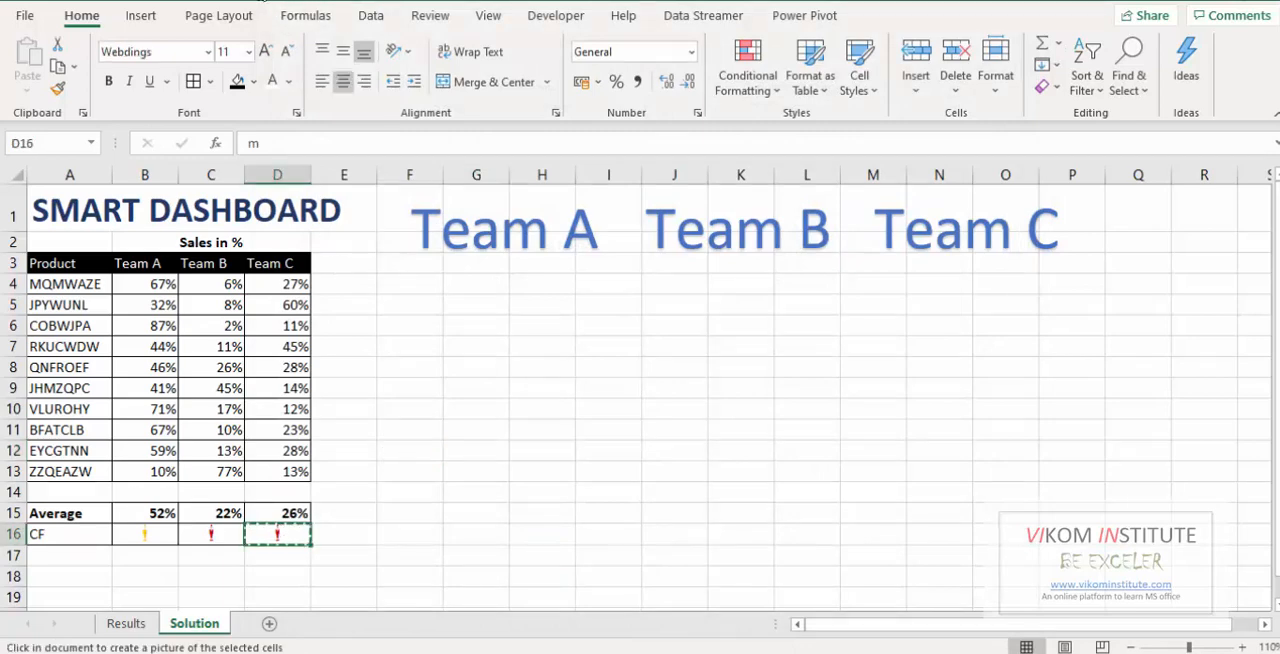
left_click(461, 287)
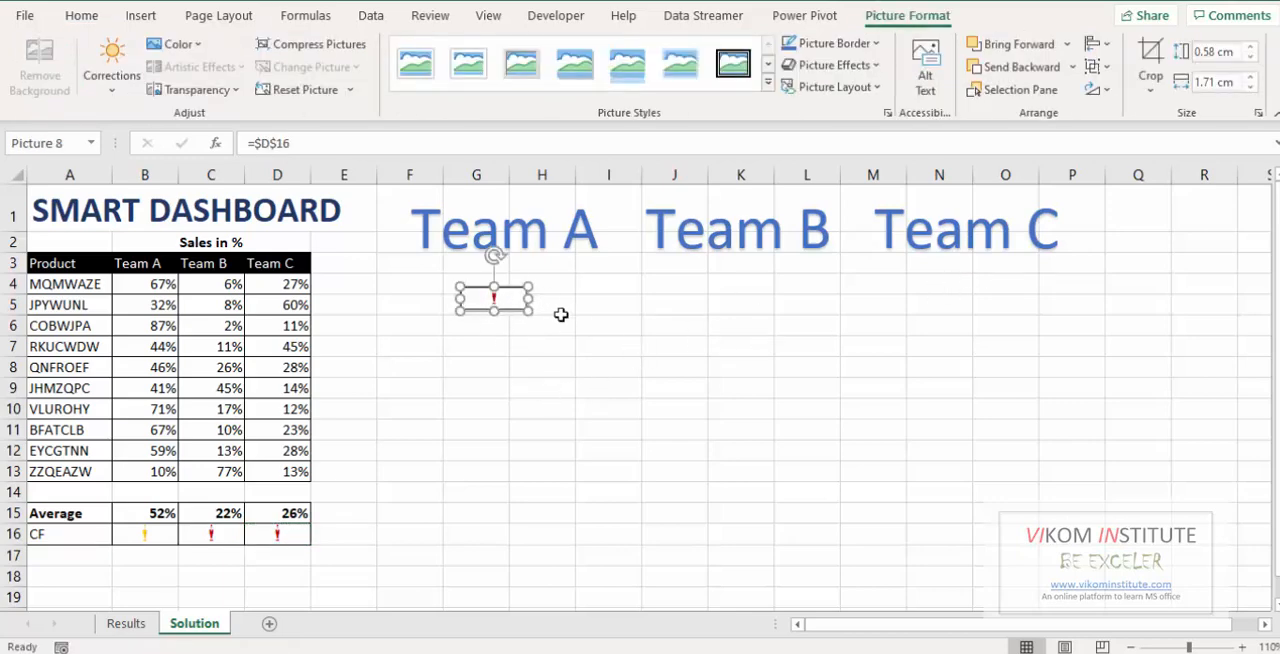
left_click(1254, 54)
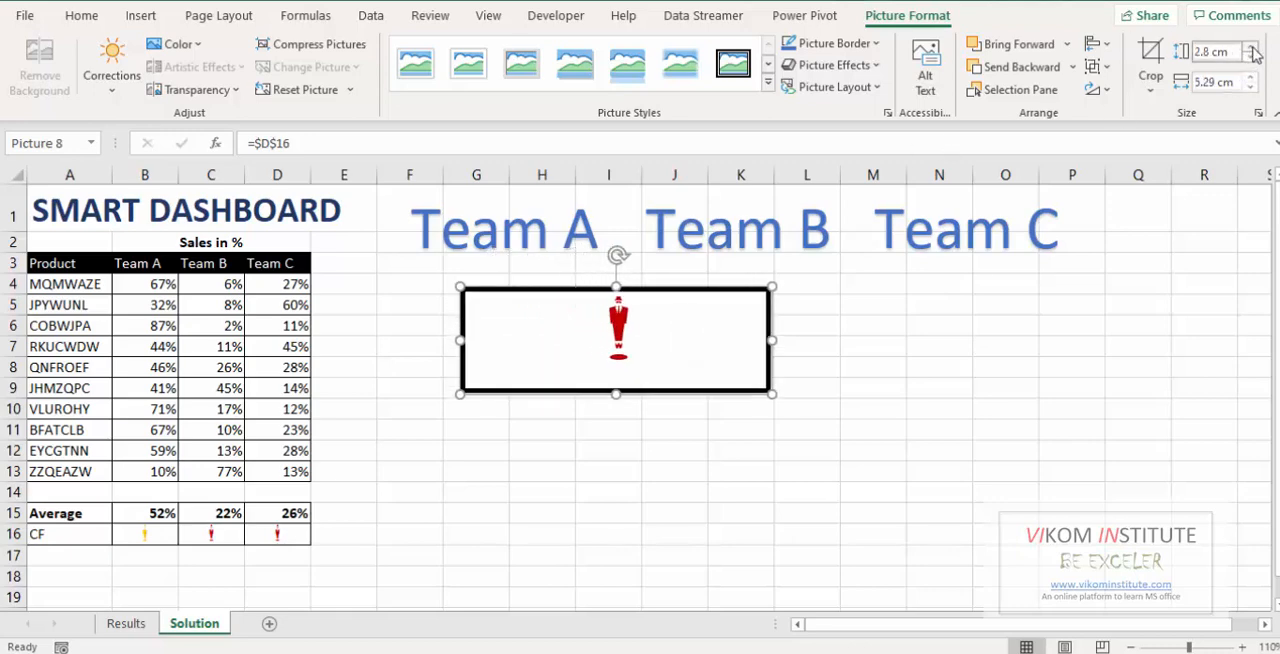
left_click_drag(1254, 54, 1249, 78)
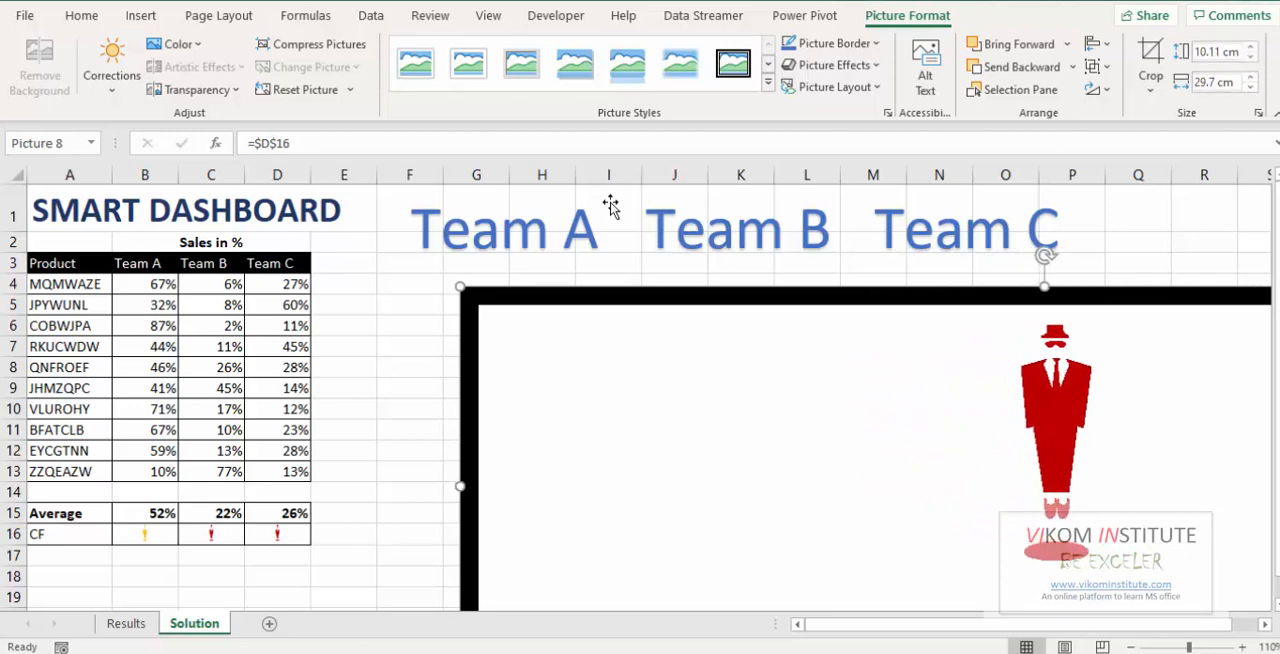
Crop the left and right sides of the picture close to the person icon, to a width of about 4.04 cm.
left_click(1150, 65)
left_click_drag(460, 487, 978, 473)
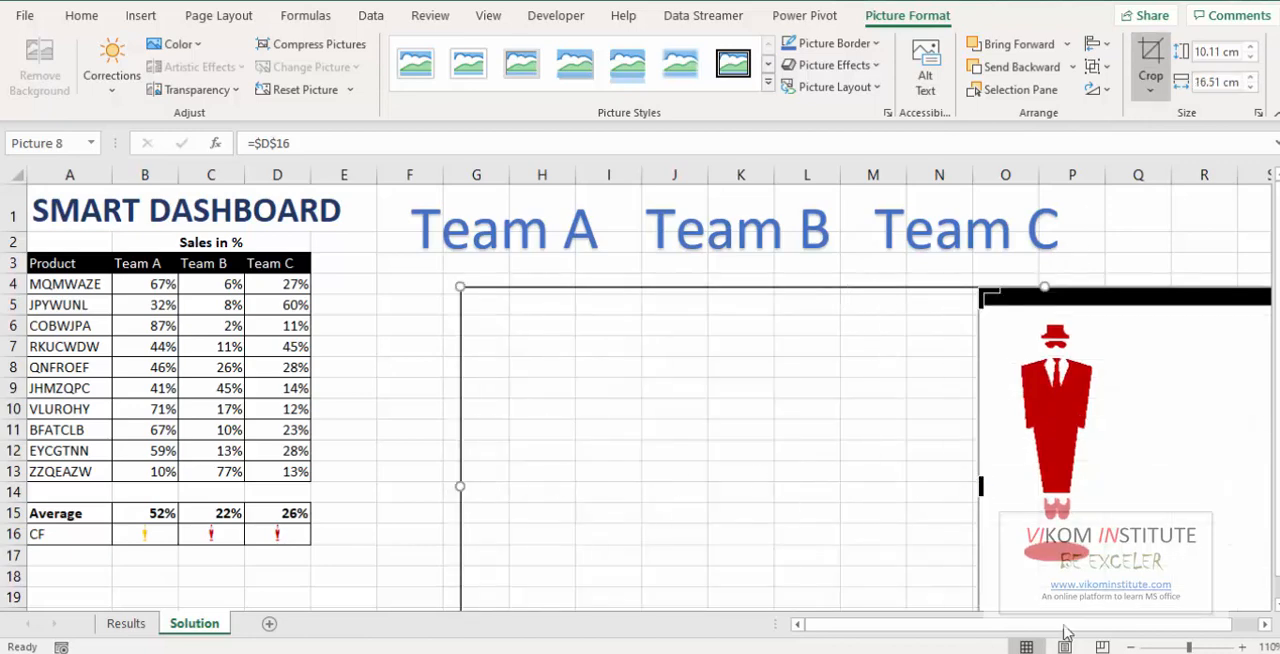
left_click(1264, 623)
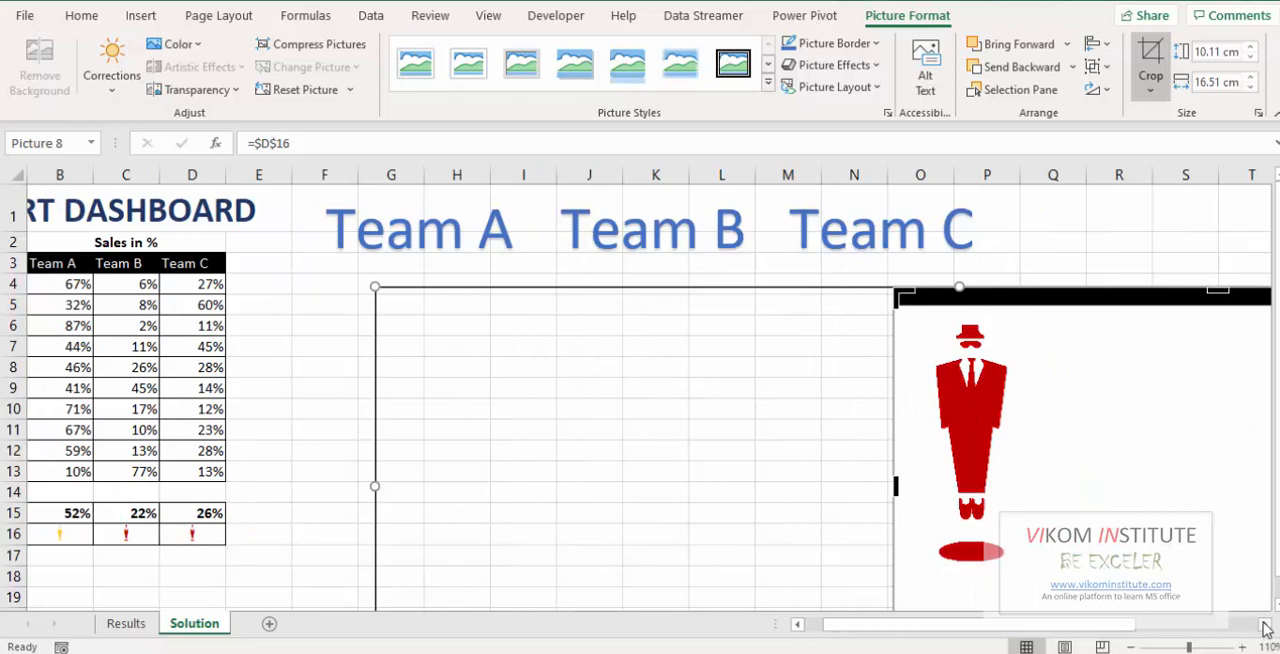
left_click(1265, 626)
left_click(1265, 626)
left_click(1265, 626)
left_click(1265, 626)
left_click(1265, 626)
left_click(1265, 626)
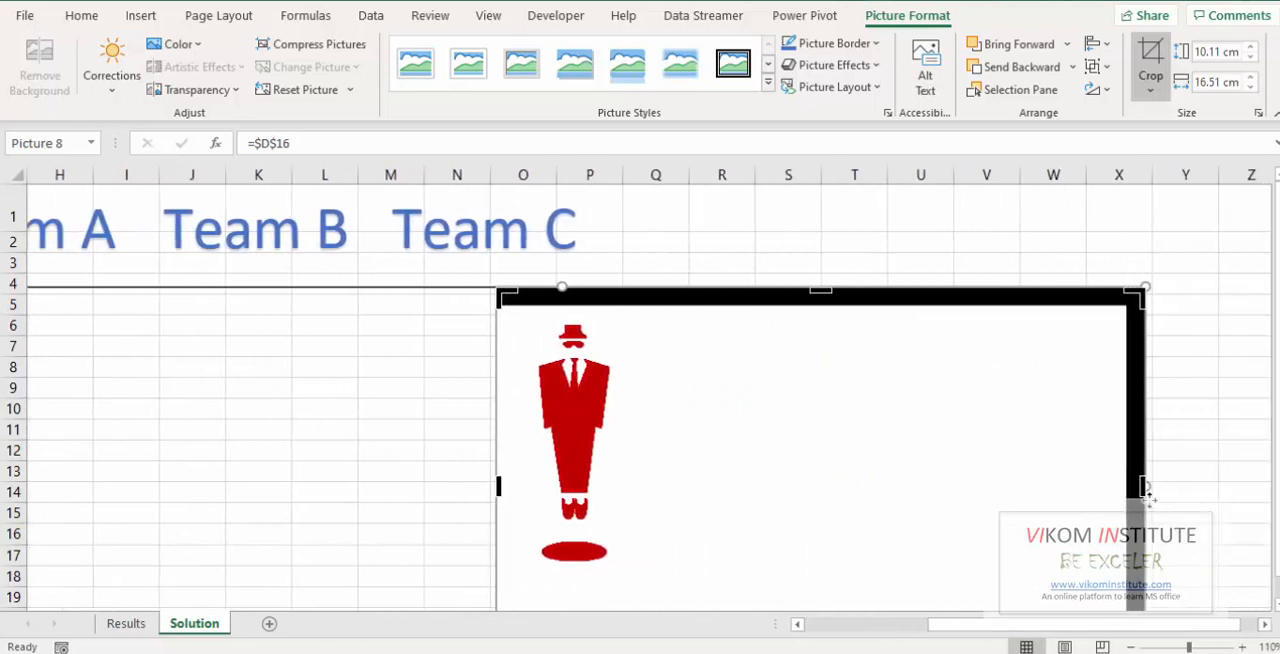
left_click_drag(1090, 490, 650, 486)
Crop the picture's top and bottom to a height of about 6.76 cm and move it below the Team A heading.
left_click_drag(576, 291, 574, 318)
scroll(685, 602, "down", 1)
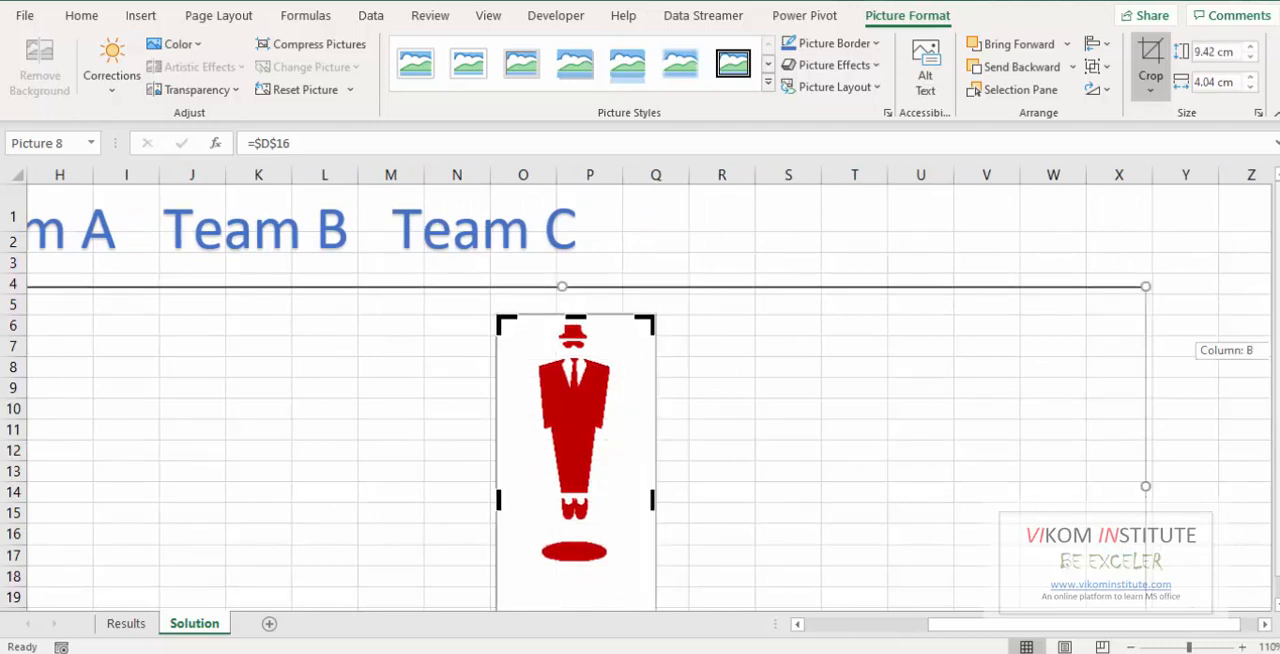
scroll(560, 568, "down", 3)
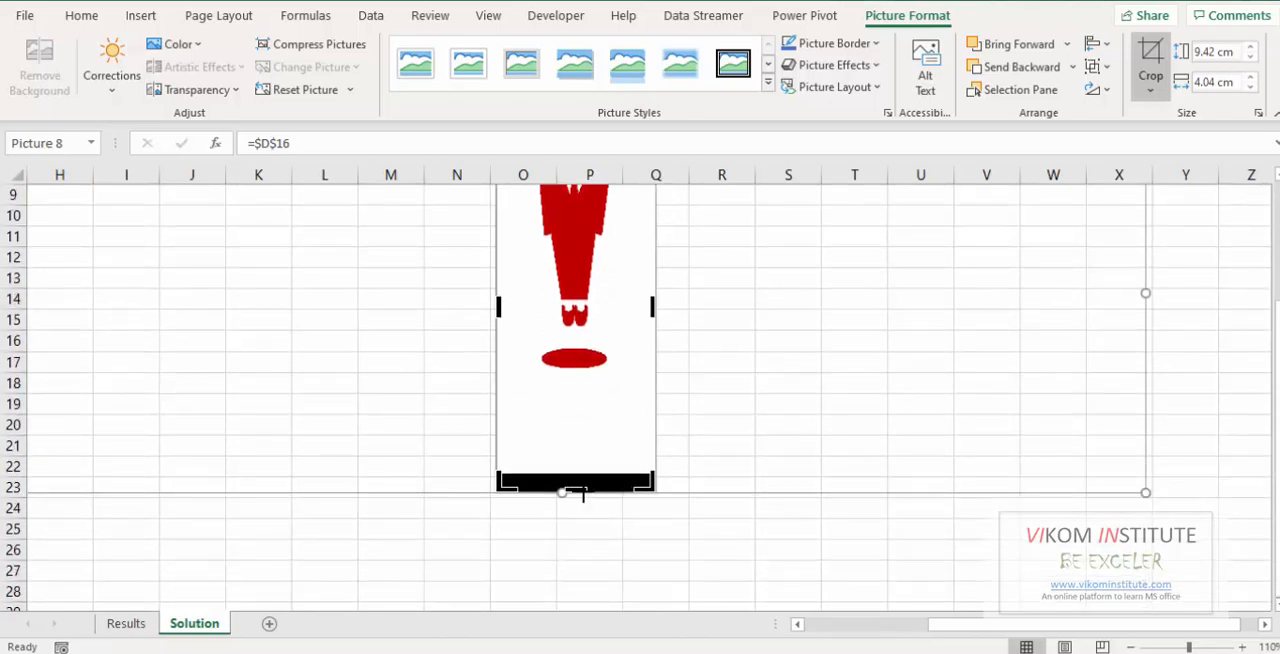
left_click_drag(583, 490, 586, 384)
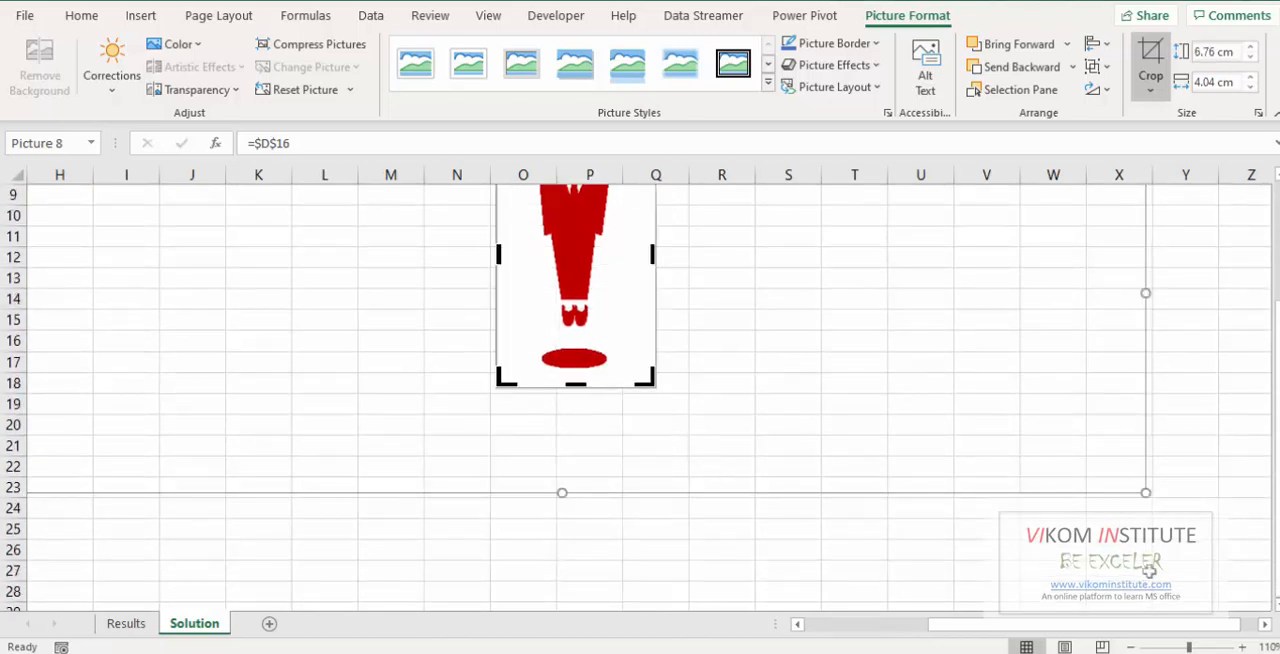
left_click_drag(1277, 477, 1277, 355)
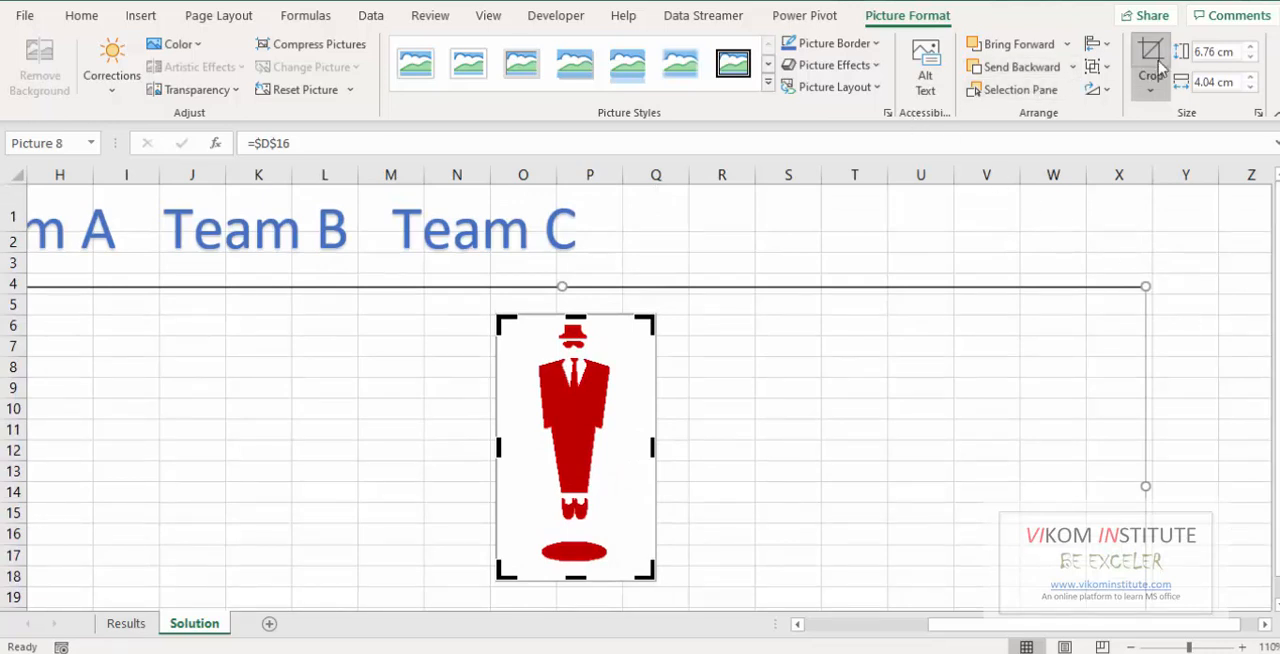
left_click(1132, 86)
left_click_drag(608, 420, 78, 408)
left_click_drag(976, 636, 850, 630)
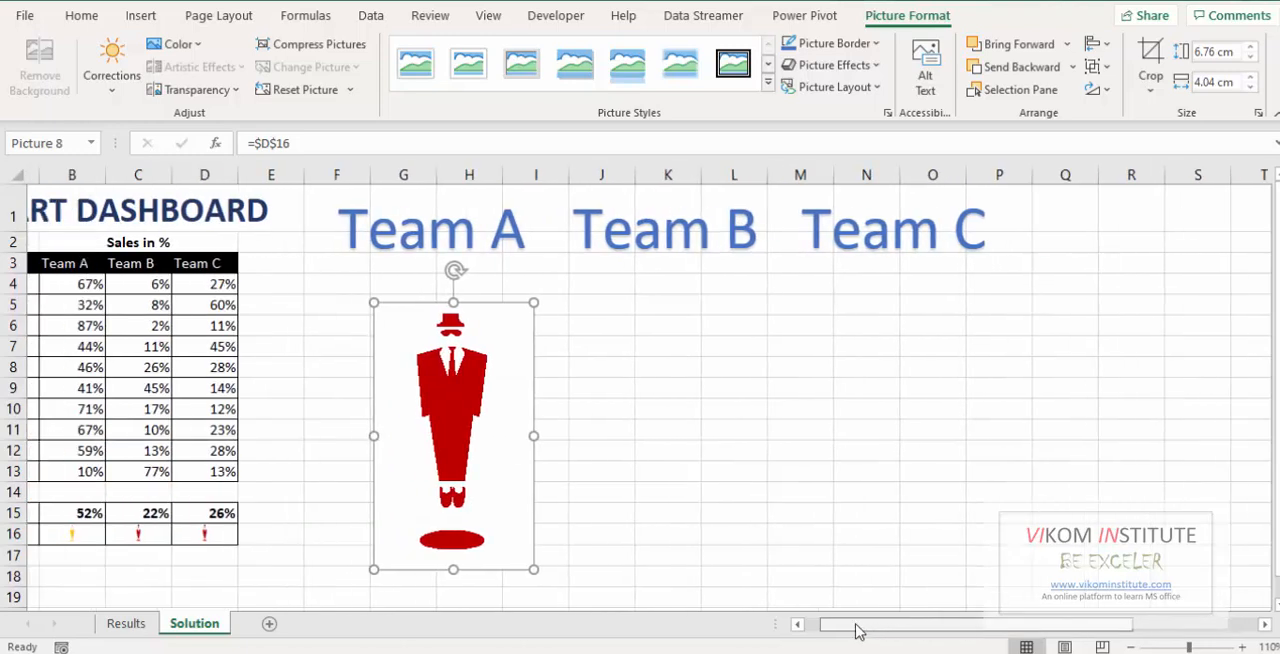
Move the linked picture slightly up and left, closer beneath the Team A heading.
left_click_drag(475, 455, 470, 446)
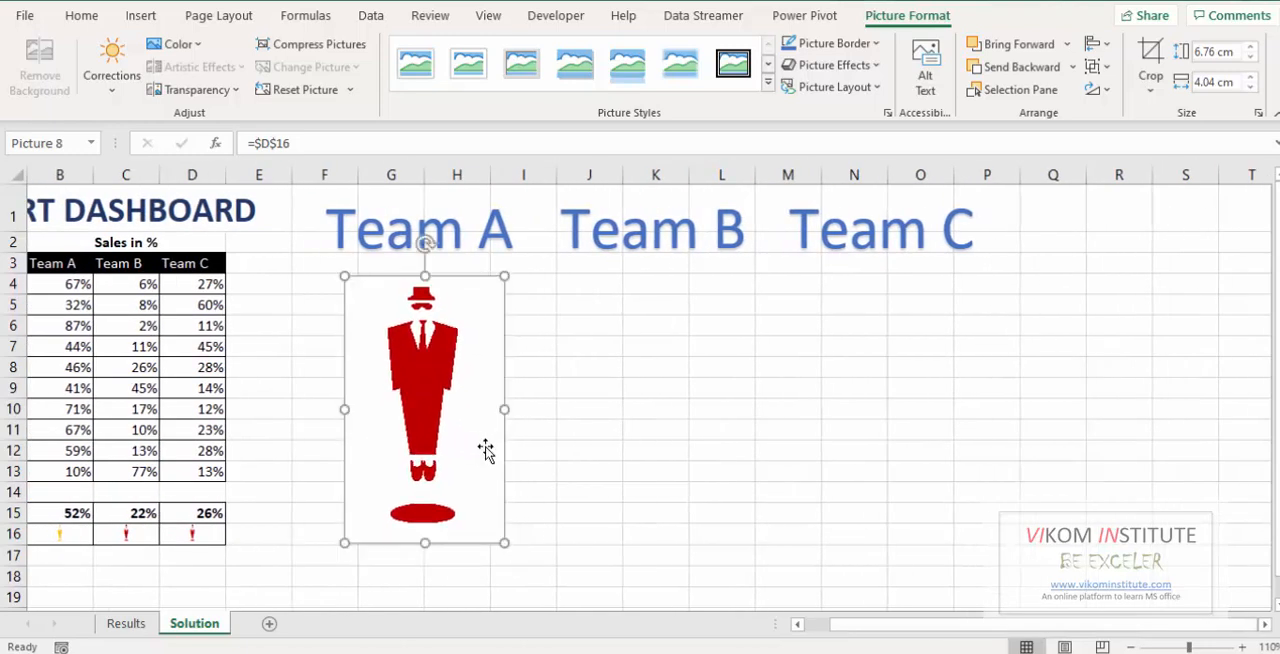
left_click(192, 90)
left_click(296, 127)
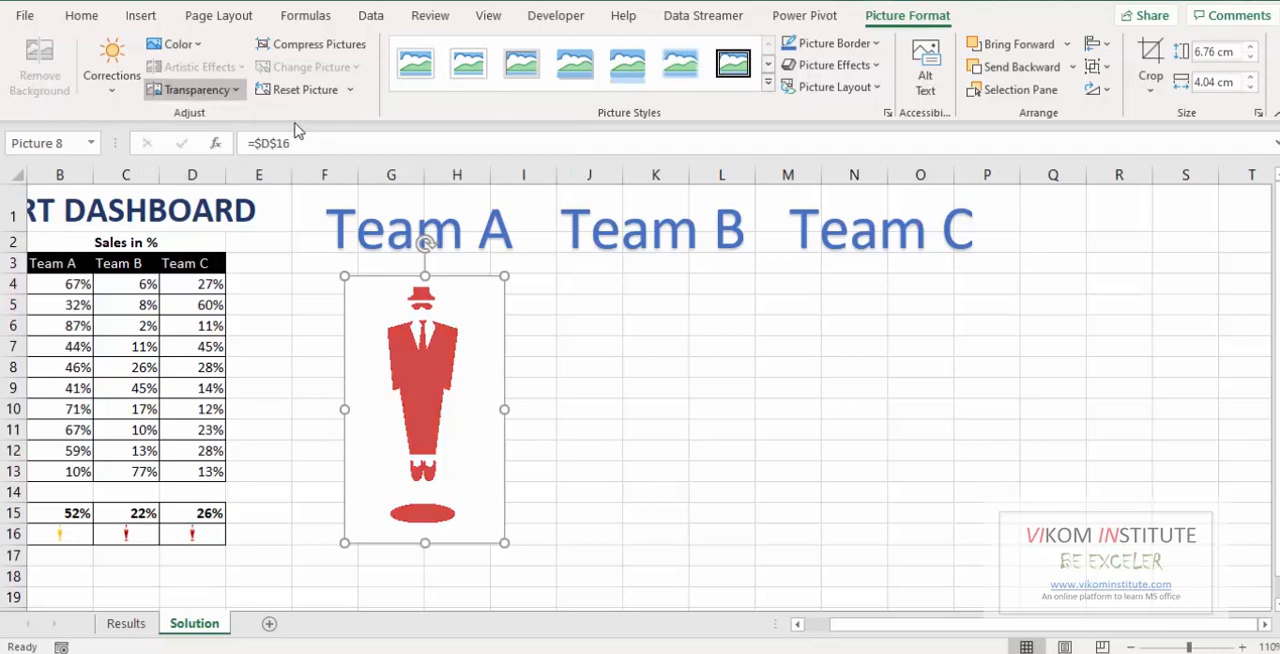
left_click(321, 91)
left_click(607, 388)
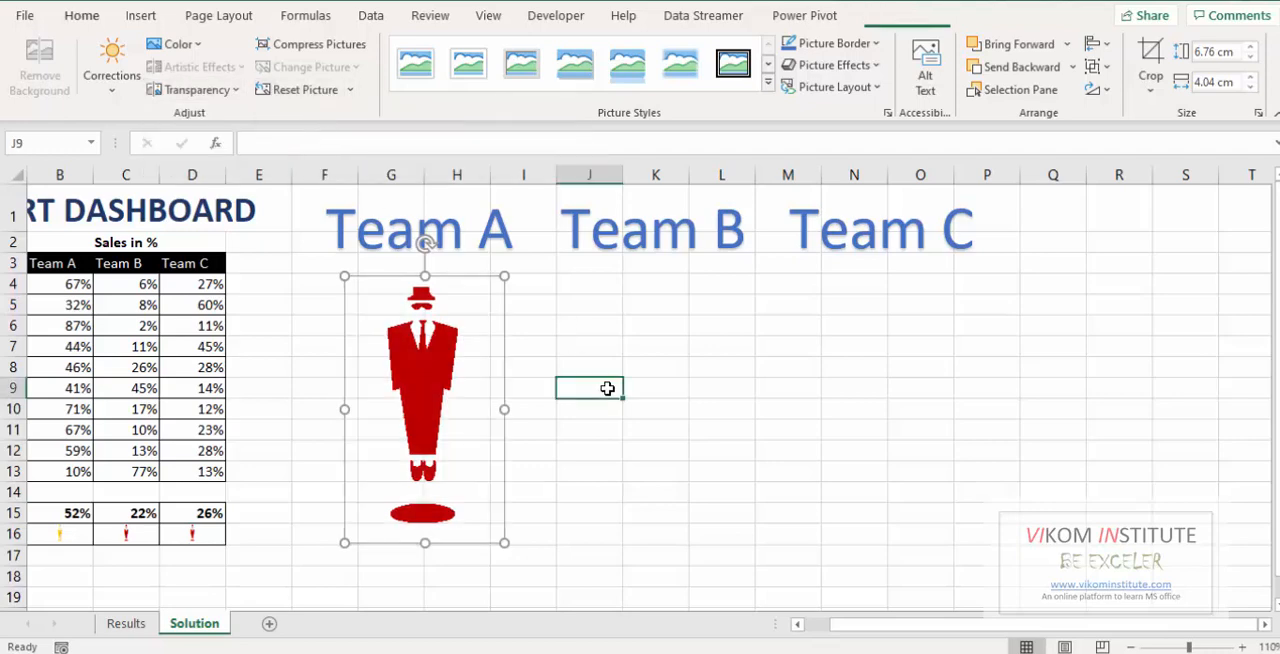
Duplicate the linked picture twice and line up the three pictures below the Team A, Team B and Team C headings.
left_click(428, 372)
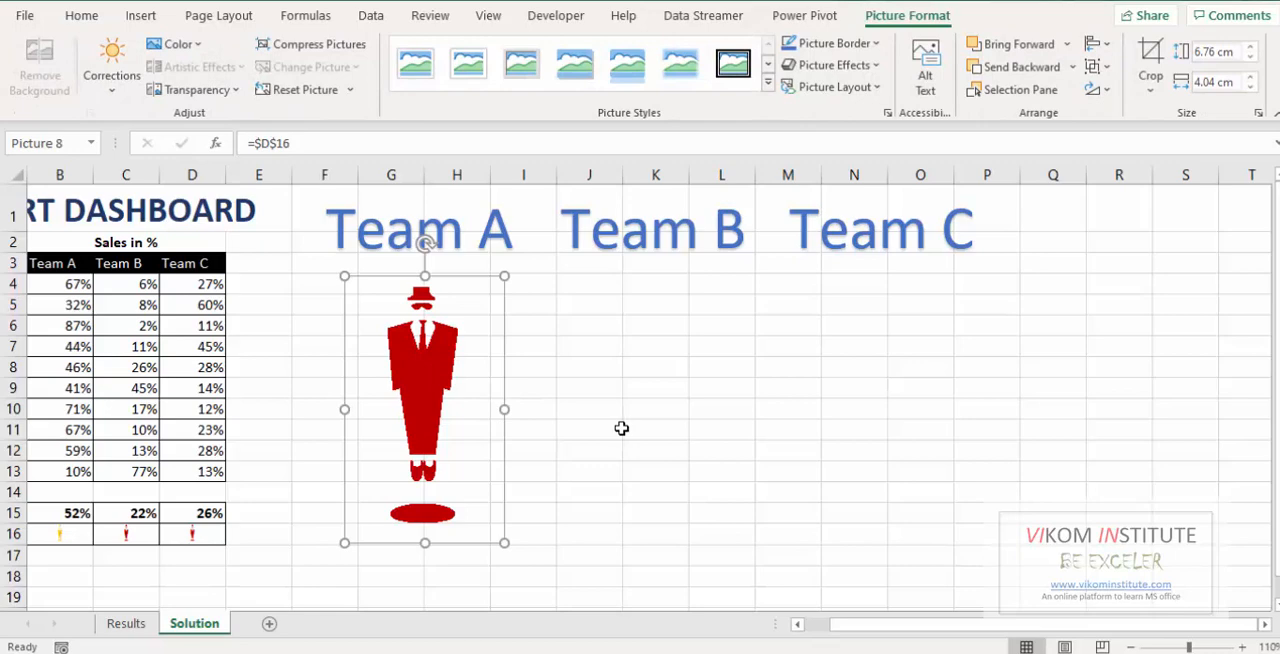
key("ctrl+d")
key("ctrl+d")
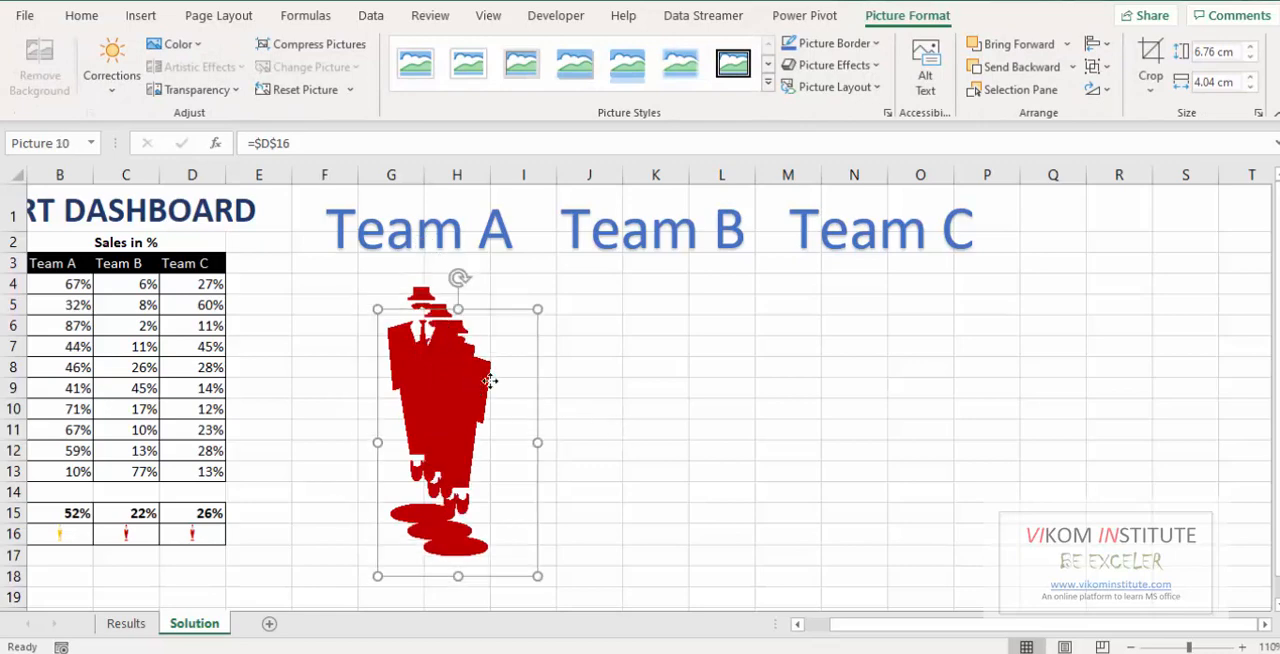
left_click_drag(491, 377, 882, 348)
left_click_drag(657, 386, 660, 384)
left_click_drag(440, 374, 443, 369)
left_click_drag(646, 378, 651, 370)
left_click_drag(863, 631, 814, 629)
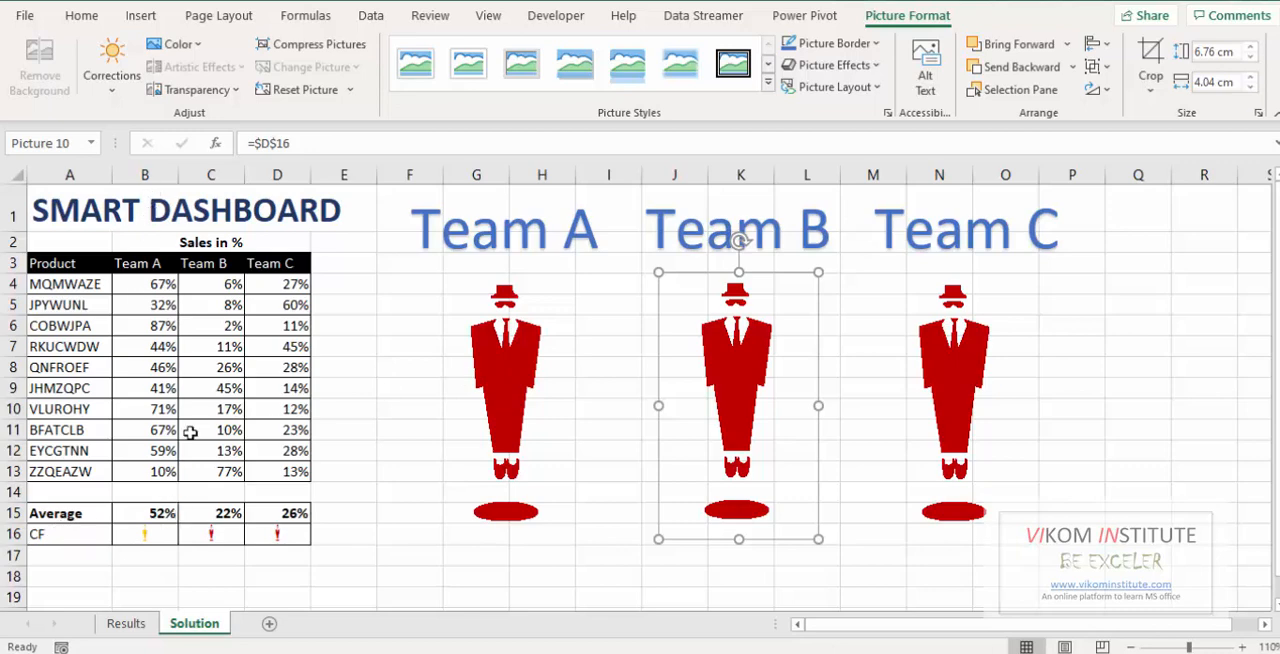
Relink the picture below the Team A heading to cell =$B$16.
left_click(492, 390)
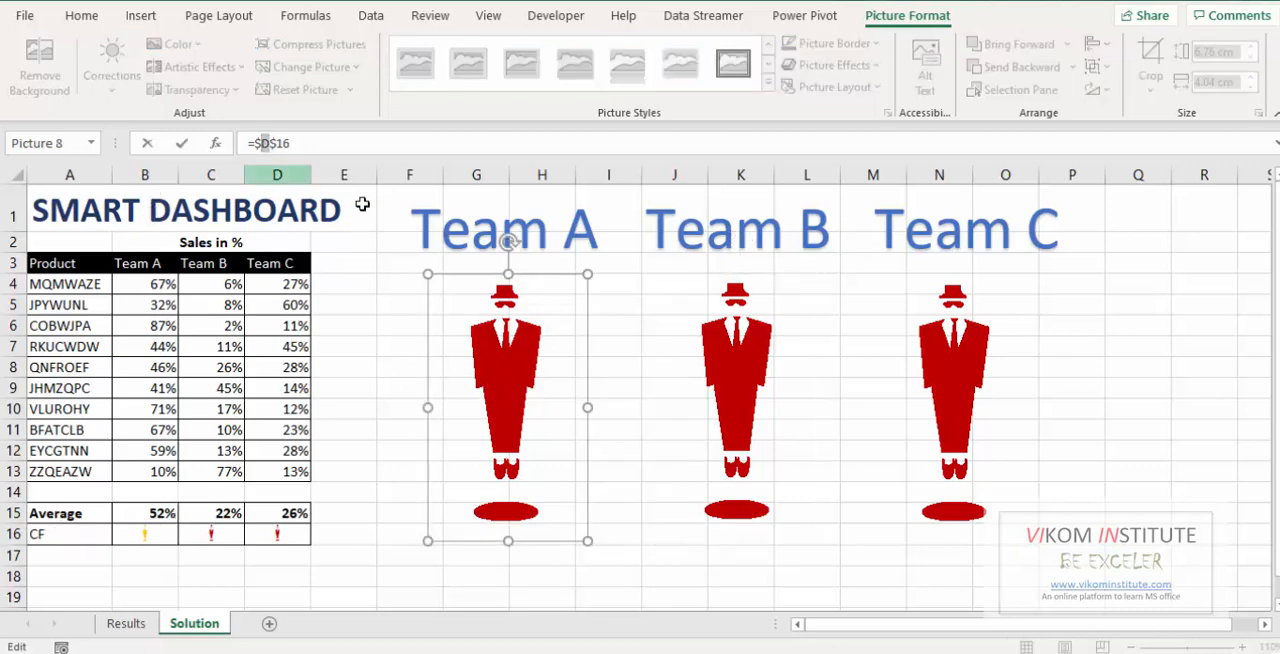
type("b")
key("Return")
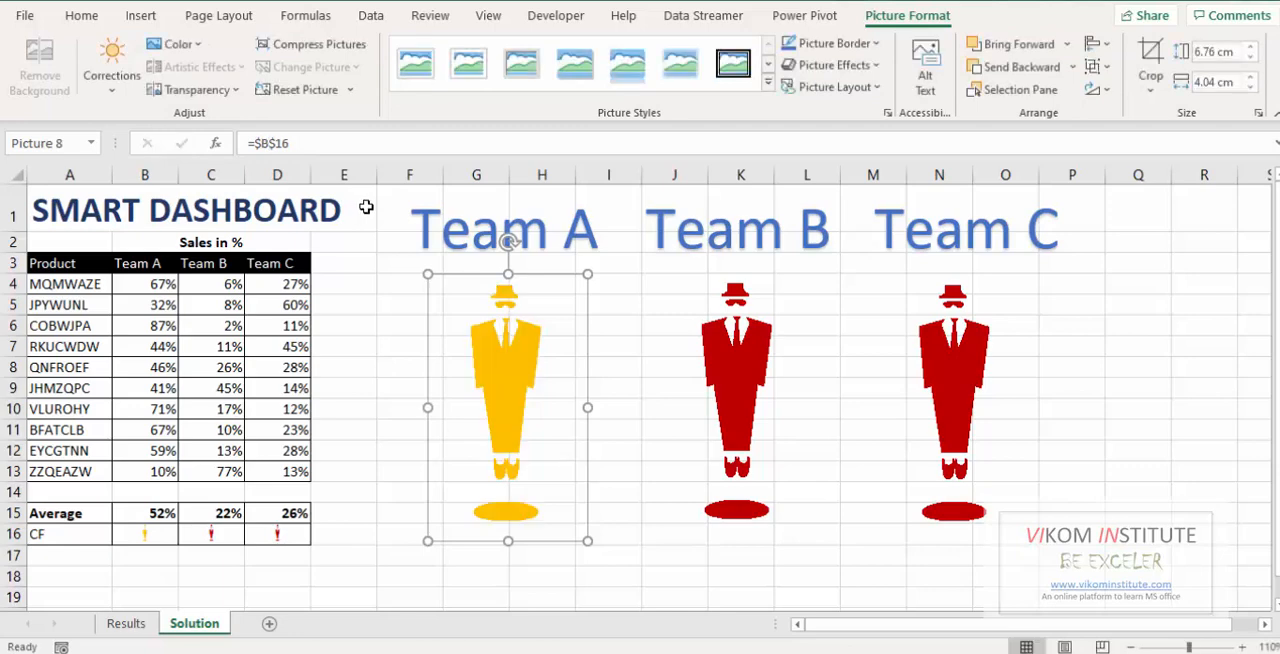
Relink the picture below the Team B heading to cell =$C$16 and check the Team C picture's cell link.
left_click(736, 397)
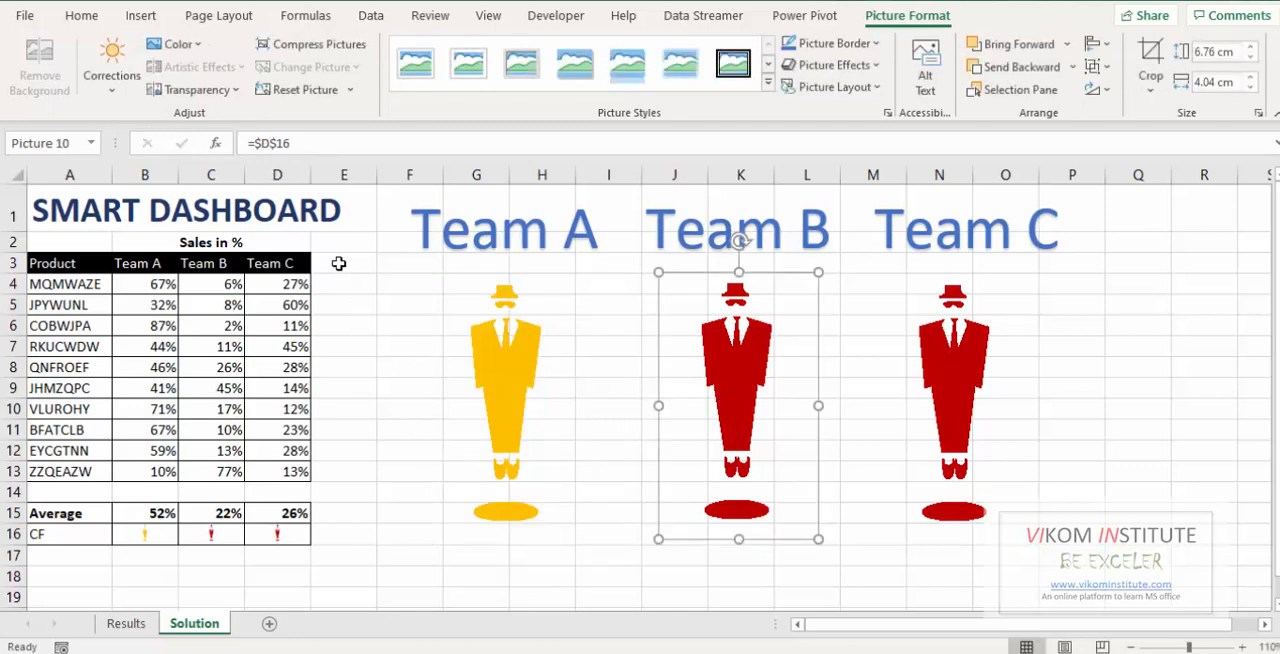
left_click(264, 144)
type("C")
key("Return")
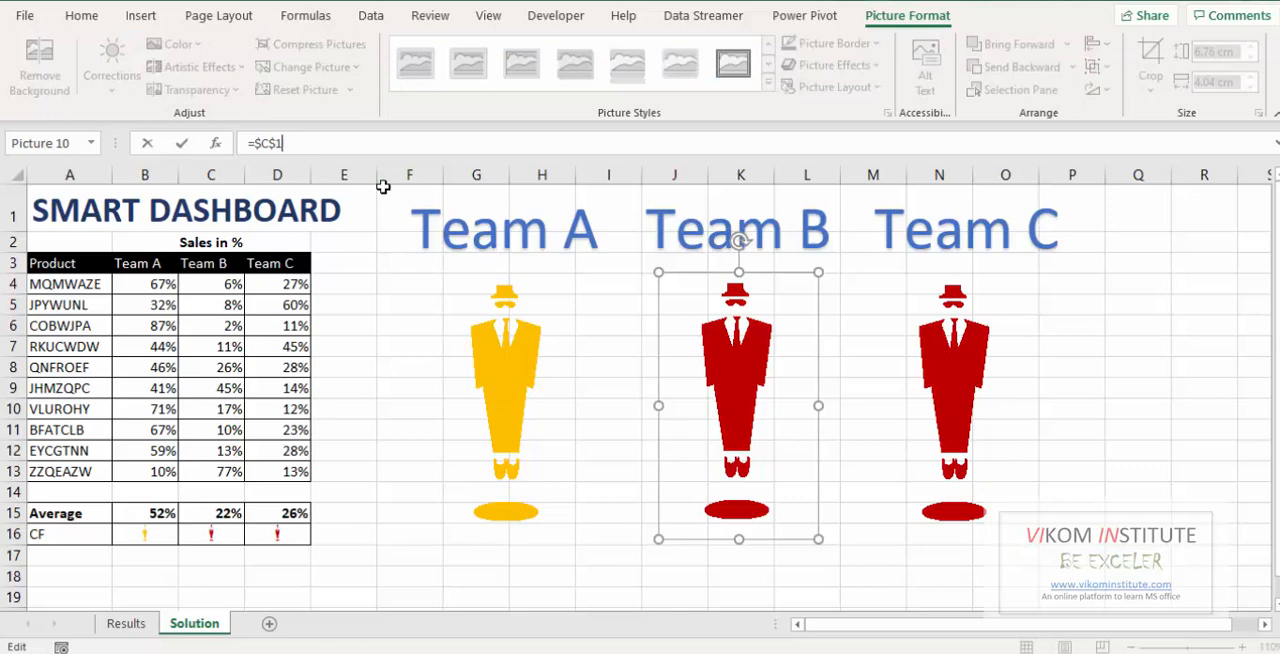
type("5")
key("Return")
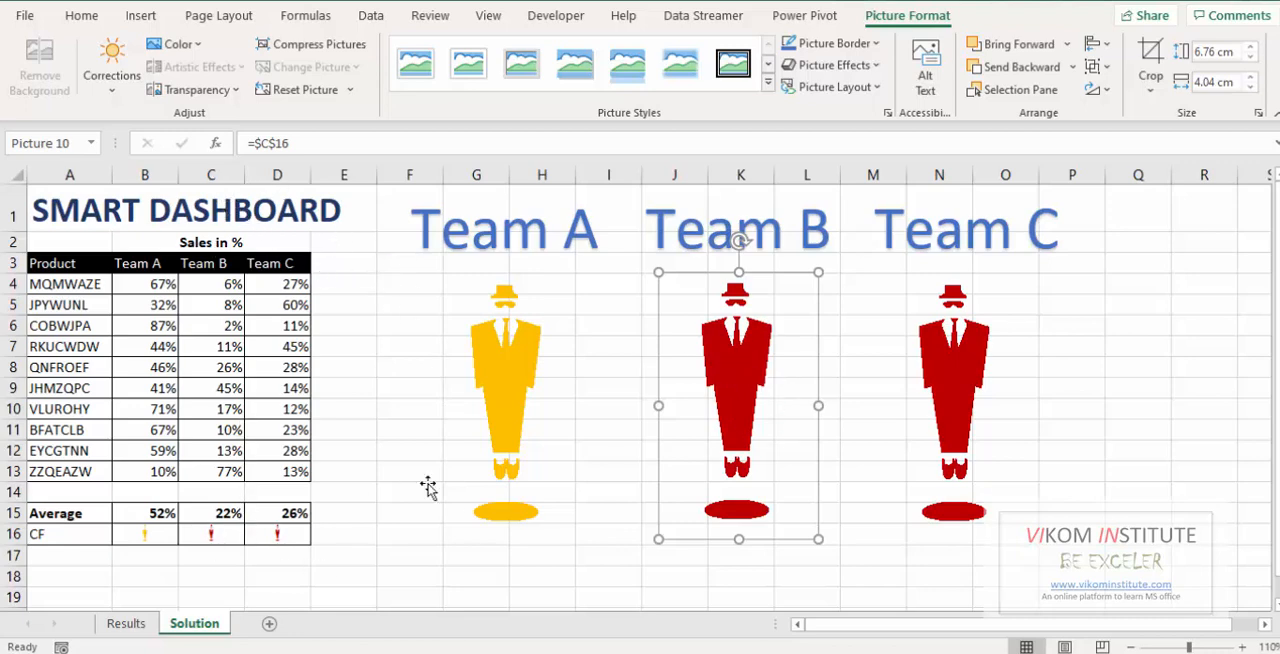
left_click(1040, 375)
left_click(985, 380)
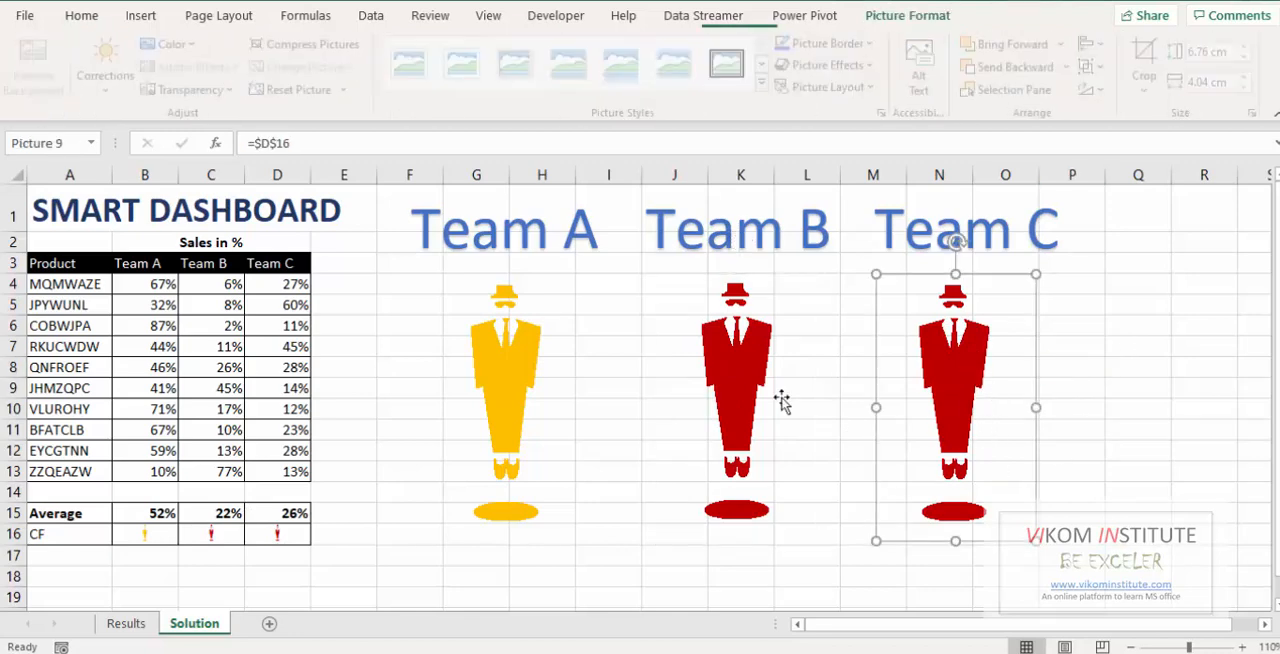
Overwrite the averages in row 15 with test values: 90% for Team A, 10% for Team B and 67% for Team C.
left_click(145, 516)
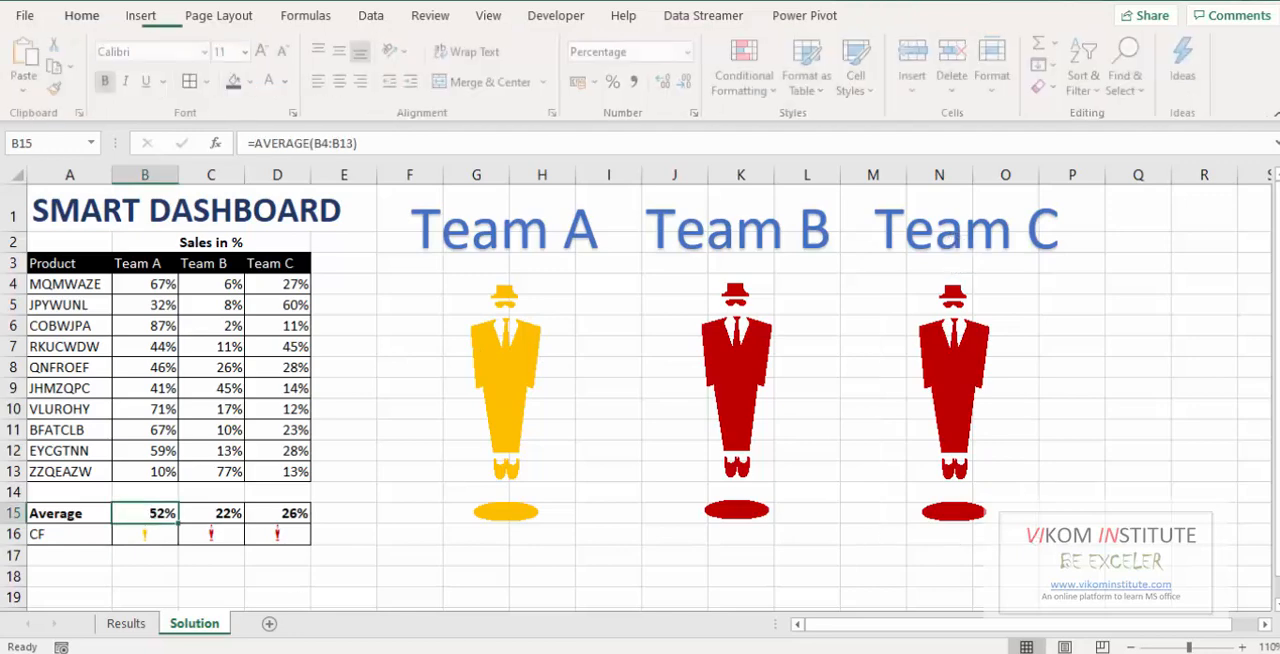
type("90")
key("Return")
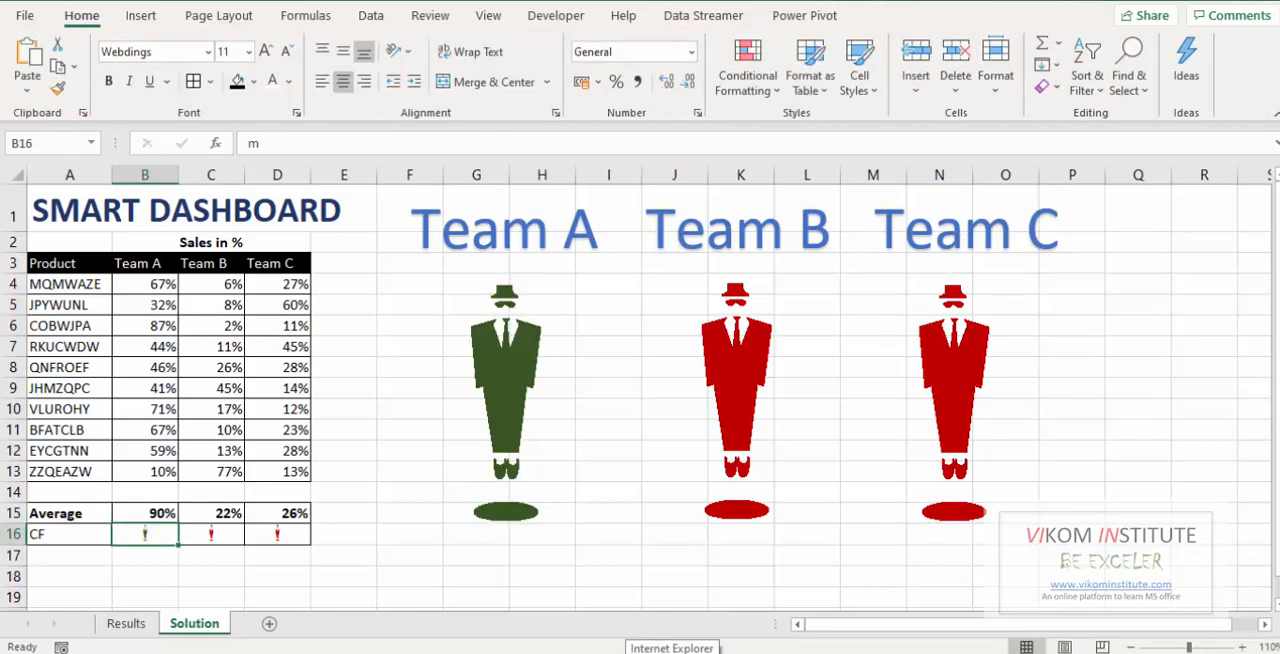
key("Up")
key("Right")
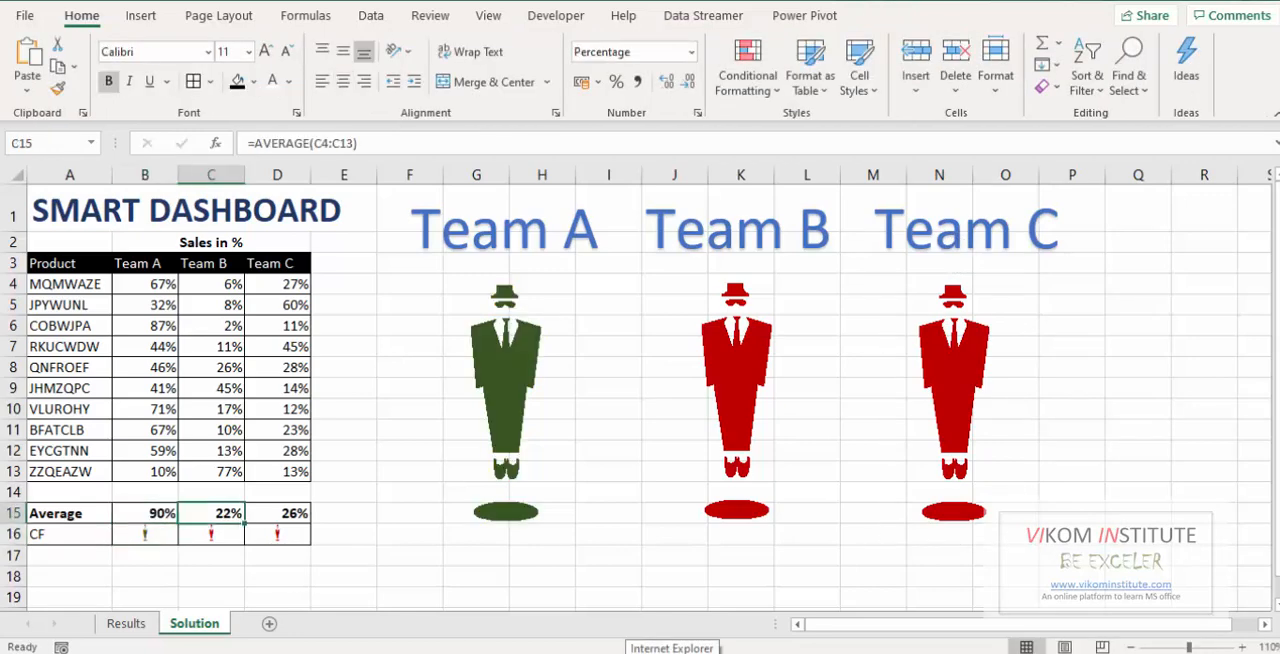
type("10%")
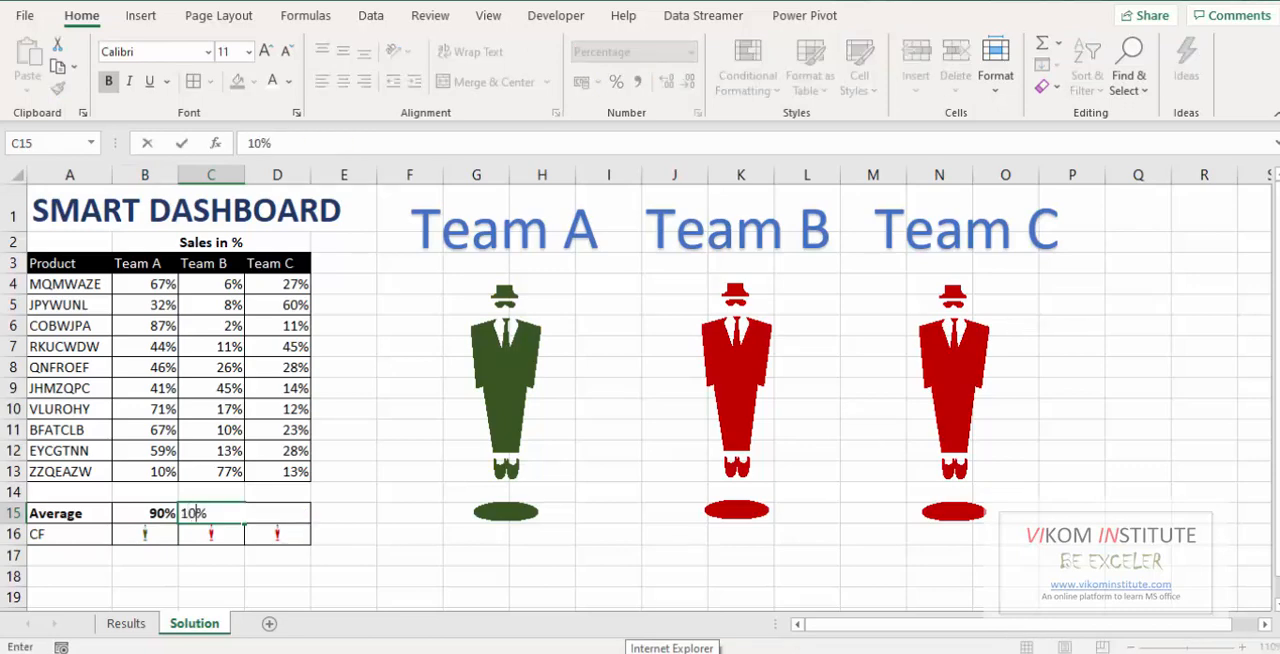
key("Return")
key("Up")
key("Right")
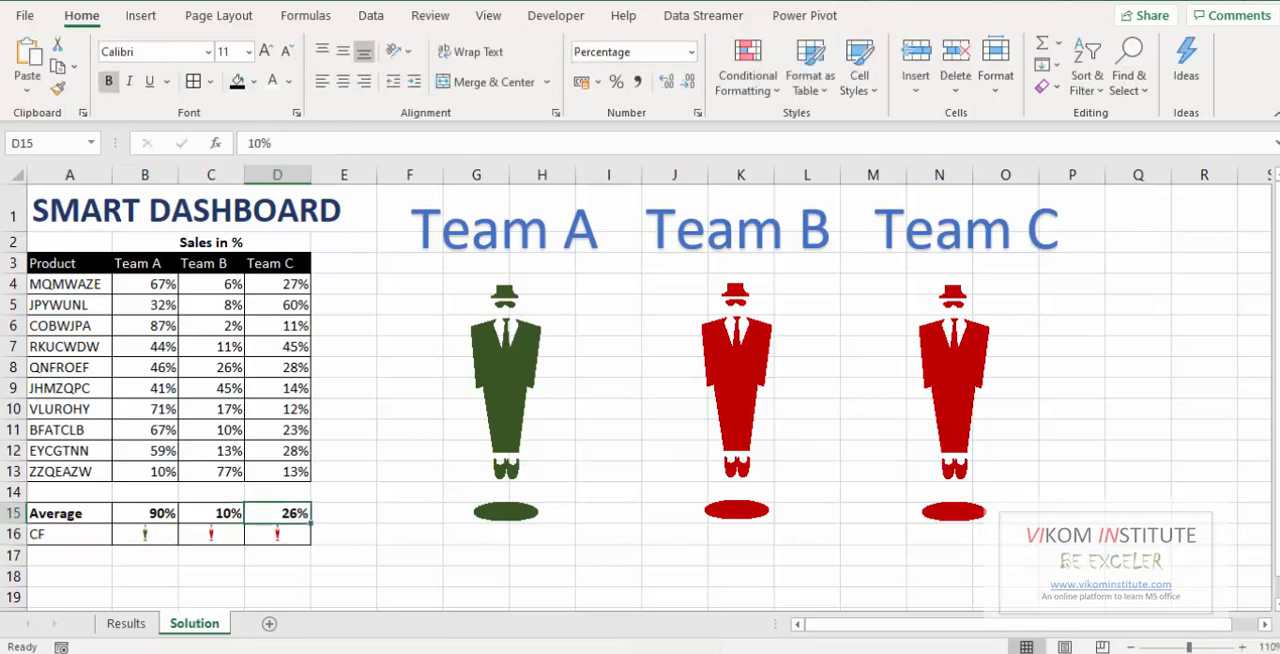
type("67")
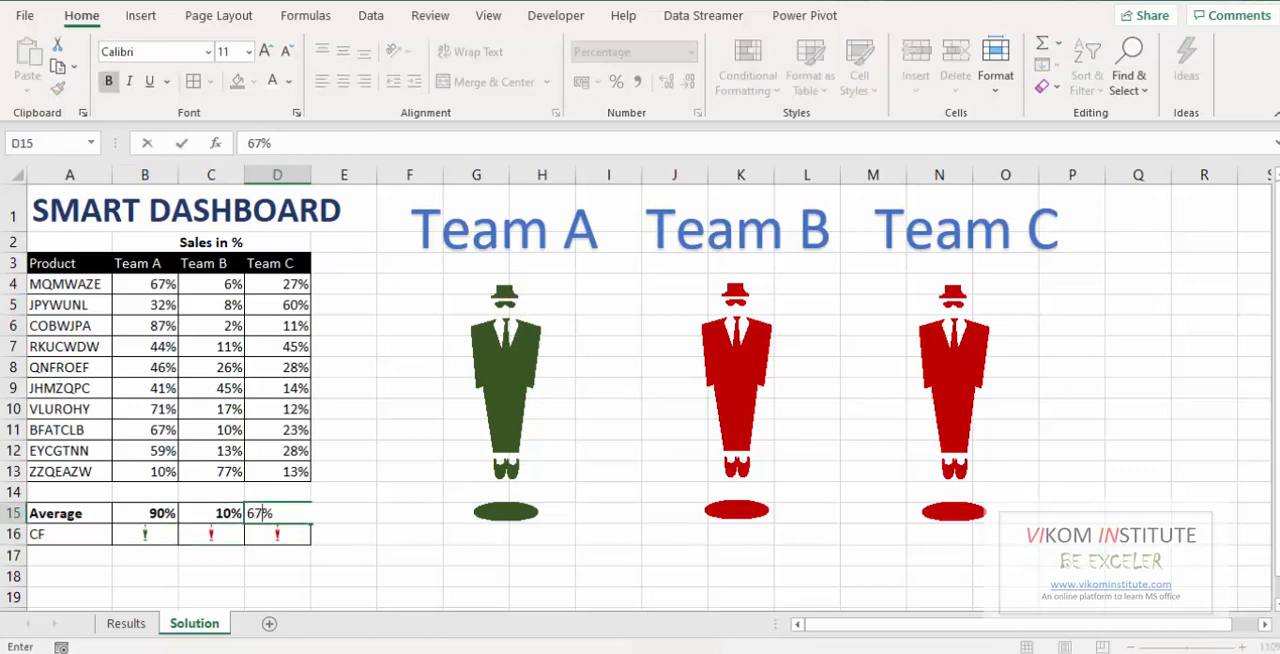
key("Return")
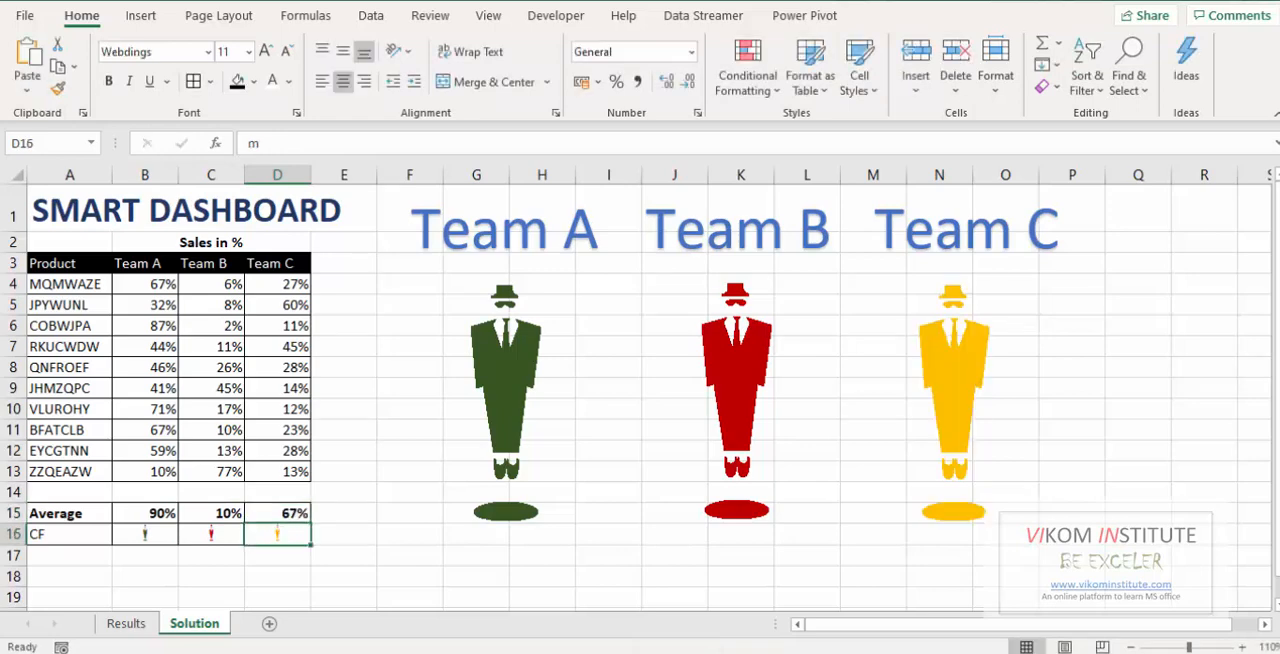